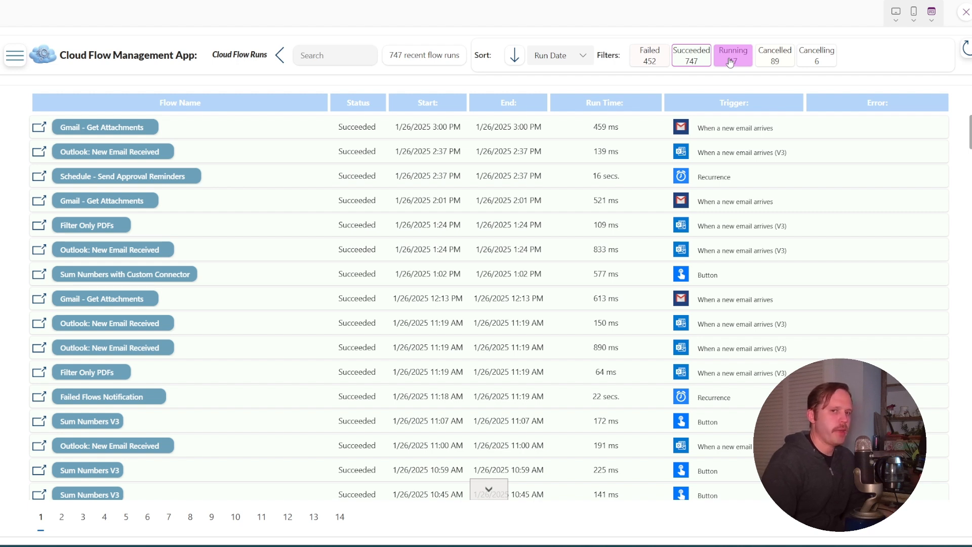
Filter the flow runs to Running and open the Runaway Flow Demo flow's details page in Power Automate
{"action": "left_click", "coordinate": [729, 61]}
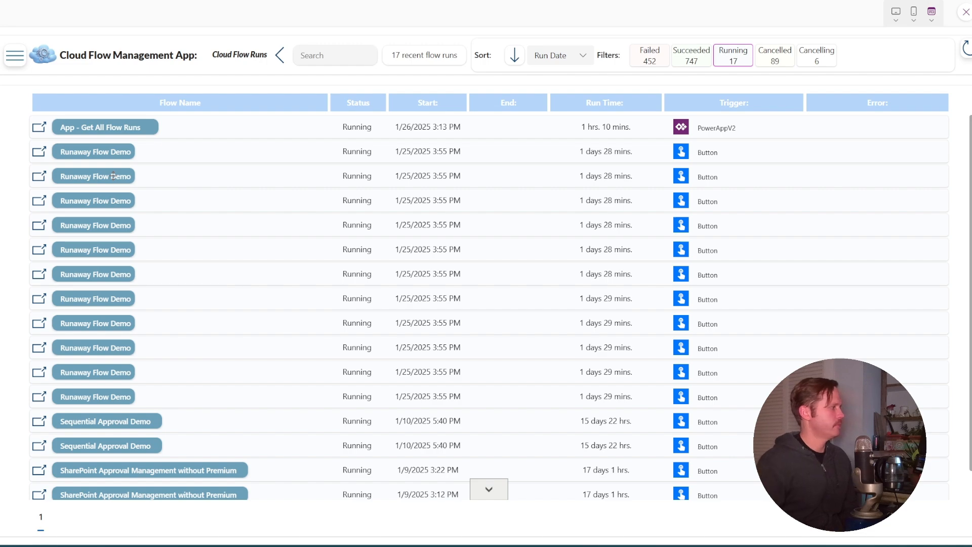
{"action": "left_click", "coordinate": [59, 202]}
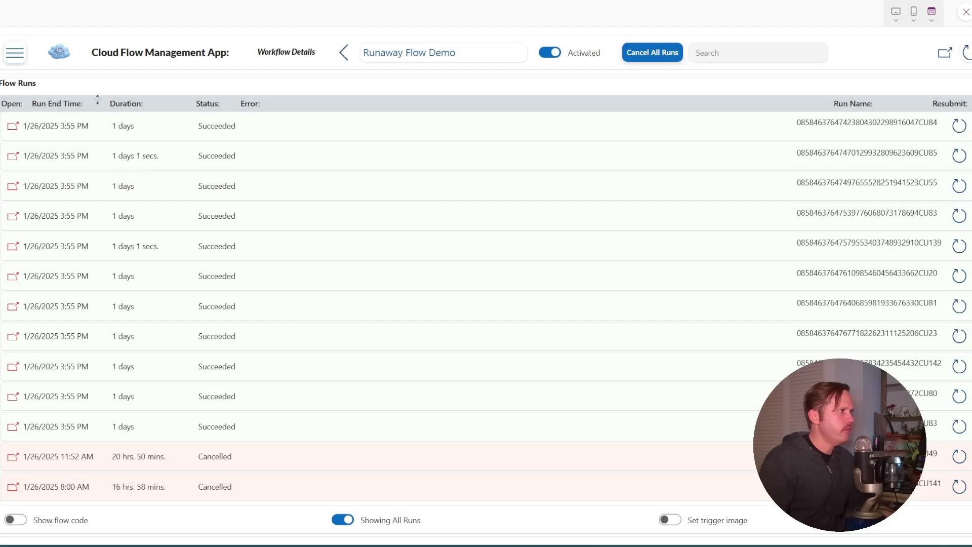
{"action": "left_click", "coordinate": [392, 57]}
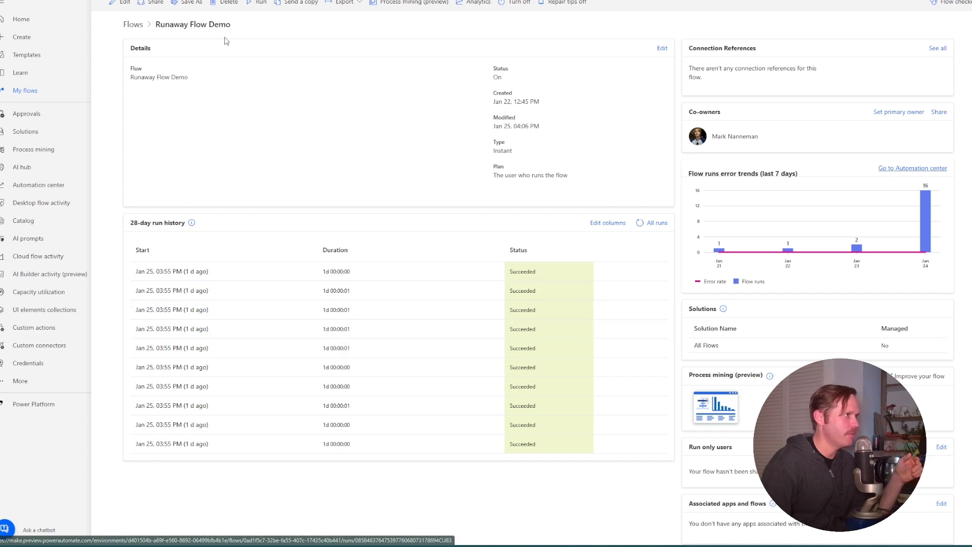
Start five manual runs of the Runaway Flow Demo flow
{"action": "left_click", "coordinate": [261, 5]}
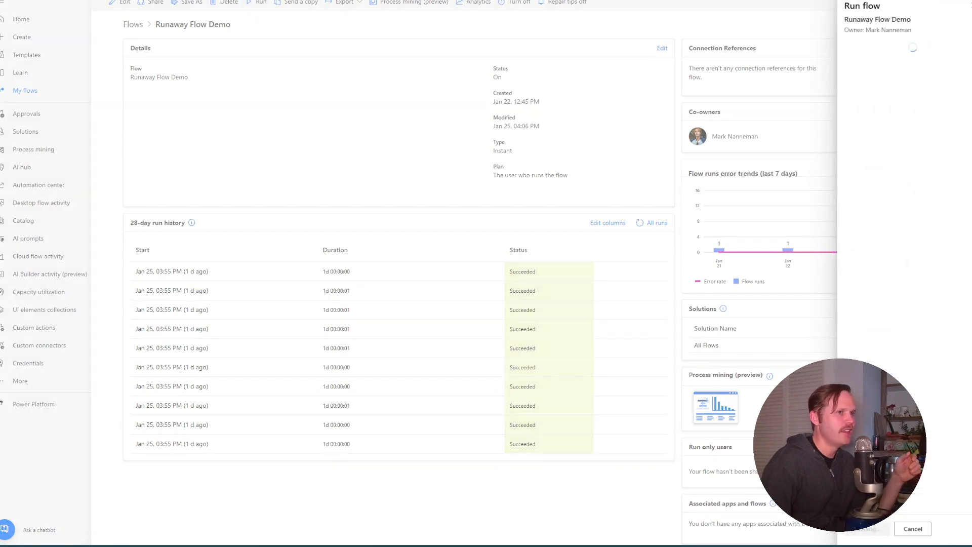
{"action": "left_click", "coordinate": [869, 528]}
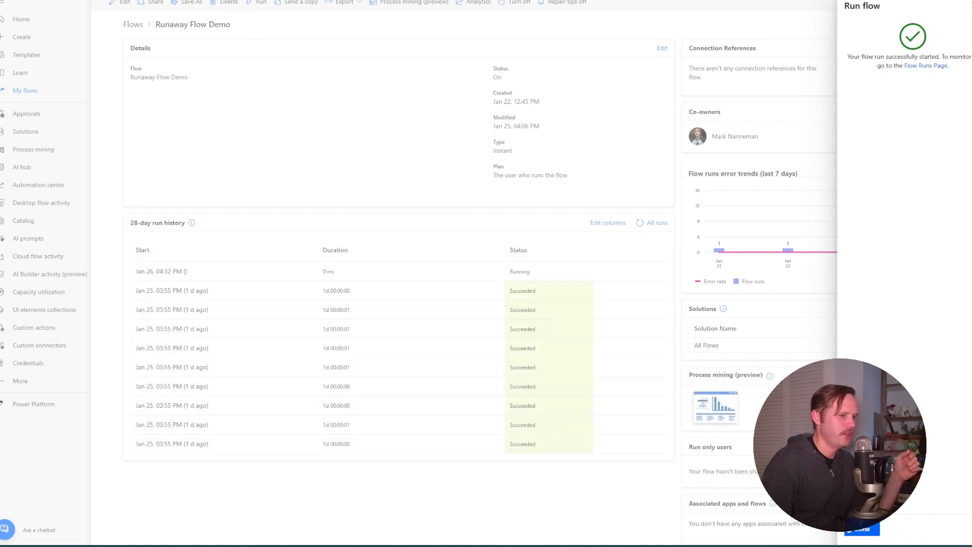
{"action": "left_click", "coordinate": [862, 529]}
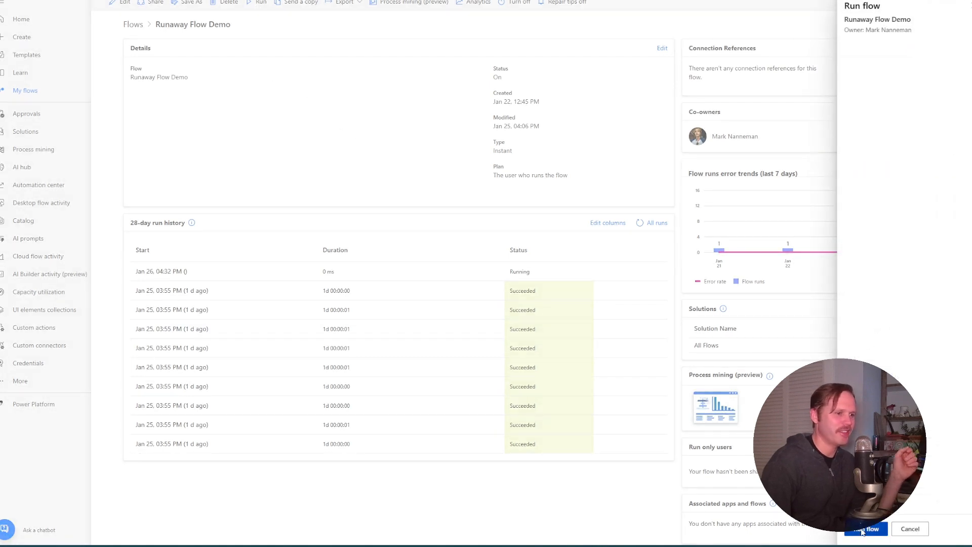
{"action": "left_click", "coordinate": [861, 530]}
{"action": "left_click", "coordinate": [862, 529]}
{"action": "left_click", "coordinate": [262, 4]}
{"action": "left_click", "coordinate": [862, 530]}
{"action": "left_click", "coordinate": [862, 529]}
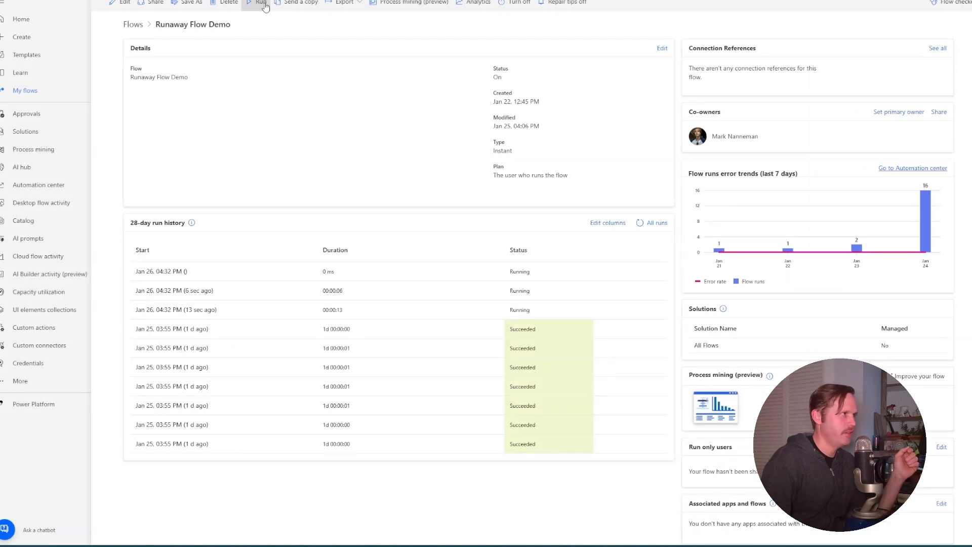
{"action": "left_click", "coordinate": [262, 4]}
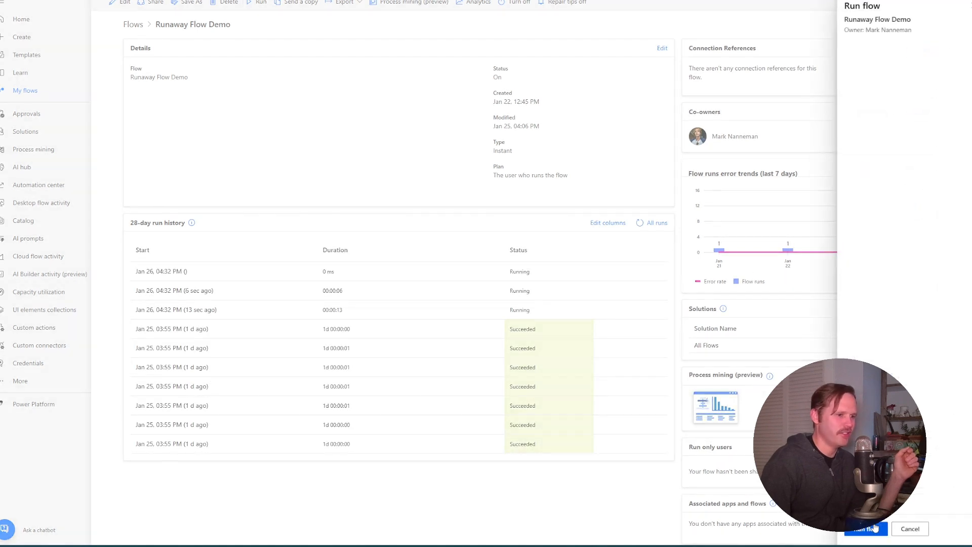
{"action": "left_click", "coordinate": [875, 527]}
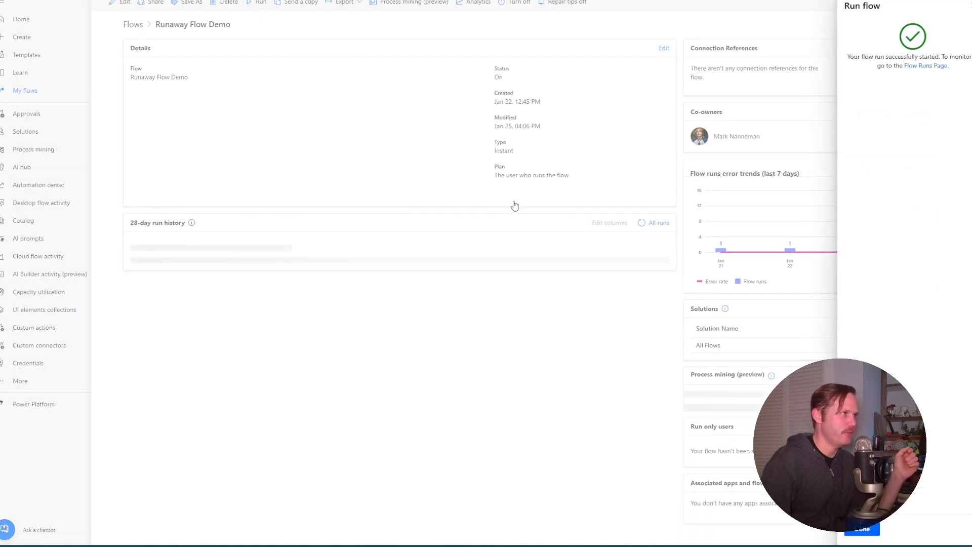
{"action": "left_click", "coordinate": [850, 530]}
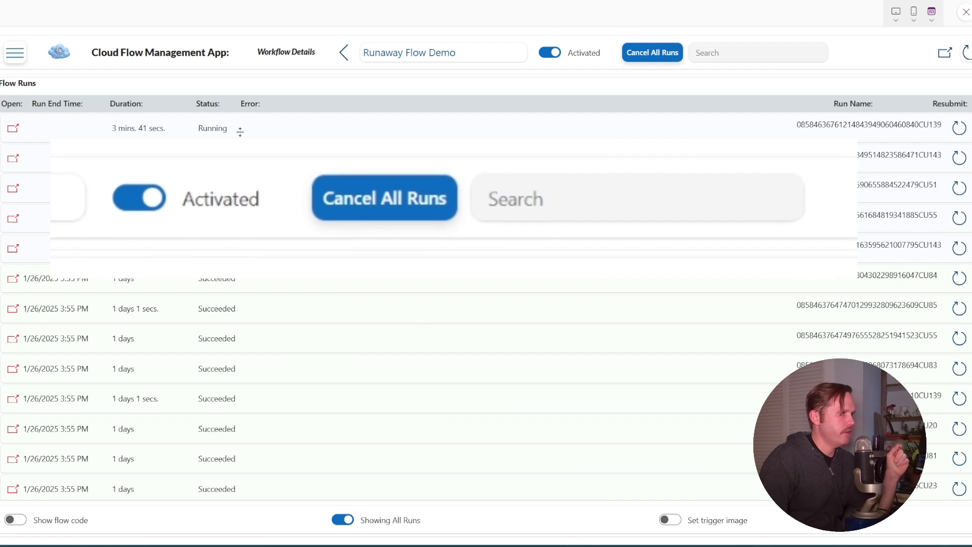
Switch back to the Cloud Flow Management App, cancel all runs of Runaway Flow Demo and confirm the cancellation
{"action": "left_click", "coordinate": [649, 58]}
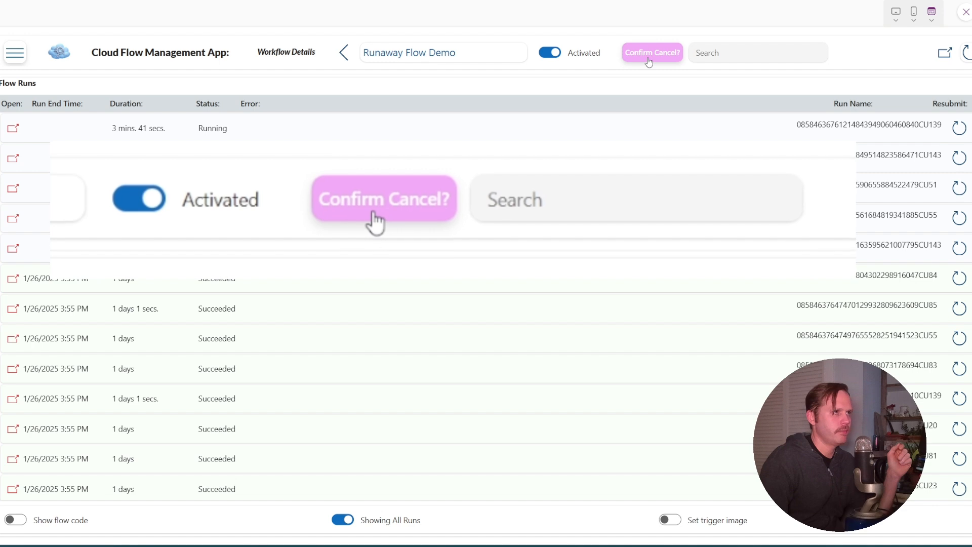
{"action": "left_click", "coordinate": [655, 60]}
{"action": "left_click", "coordinate": [683, 59]}
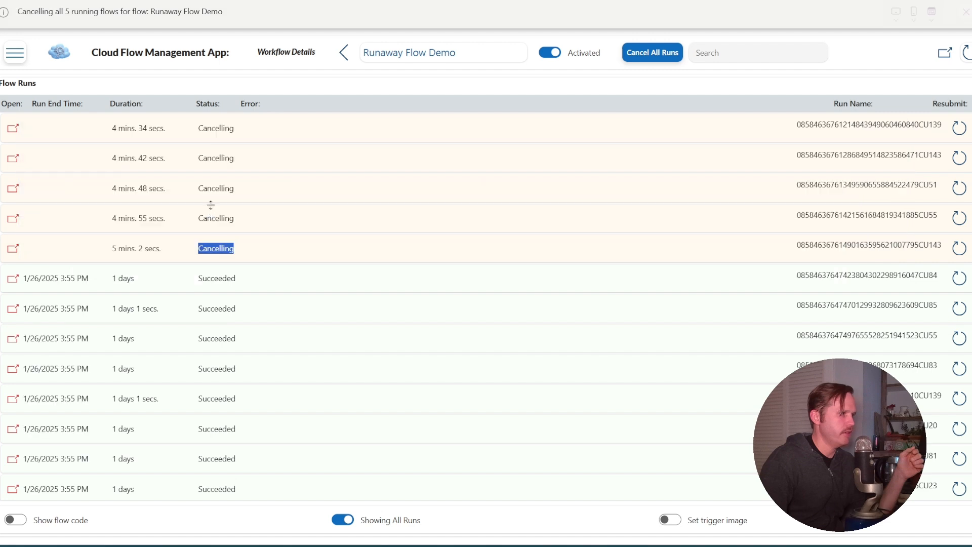
Check the newest runs' statuses in the app, and refresh the flow's 28-day run history in Power Automate
{"action": "double_click", "coordinate": [211, 218]}
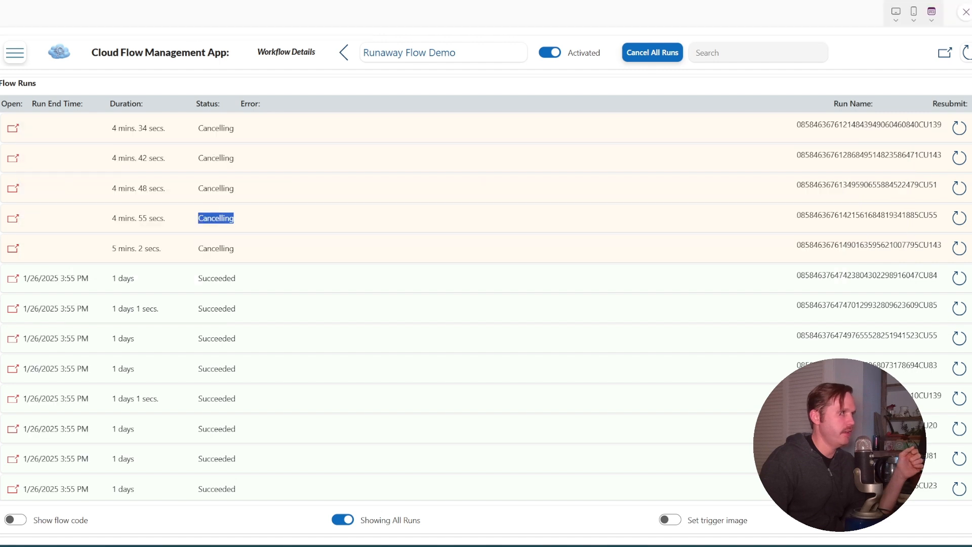
{"action": "double_click", "coordinate": [216, 158]}
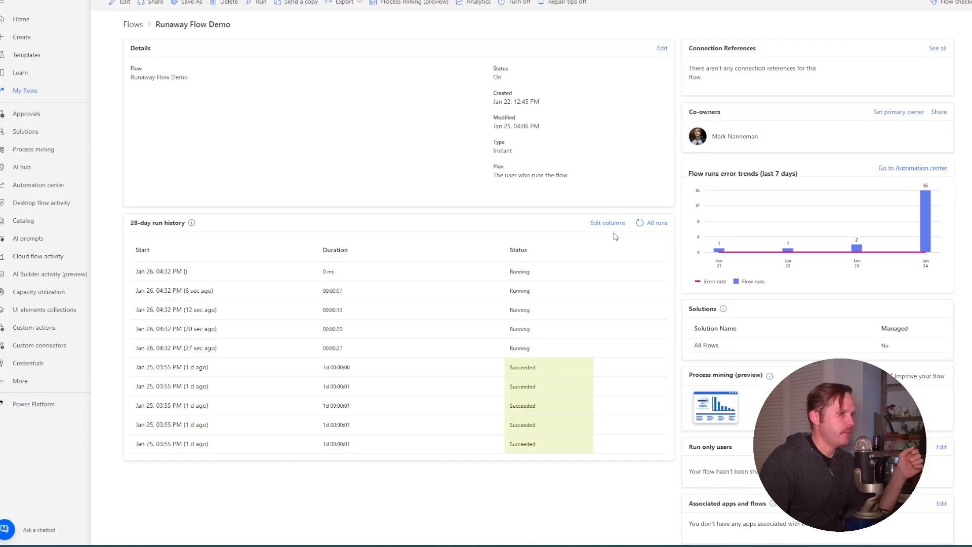
{"action": "left_click", "coordinate": [641, 223]}
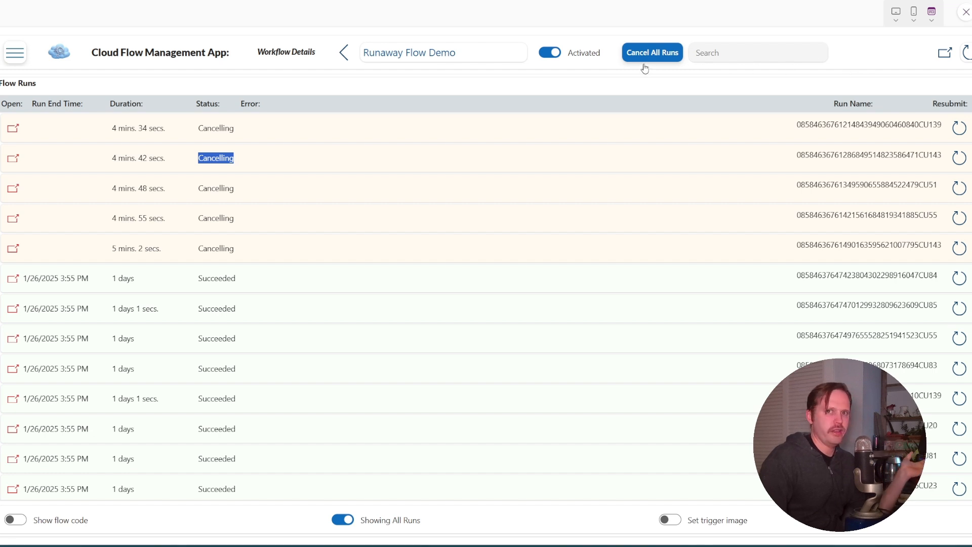
Exit the app preview in Power Apps Studio and expand the Cancel All Runs button's OnSelect formula to skim it through
{"action": "key", "text": "Escape"}
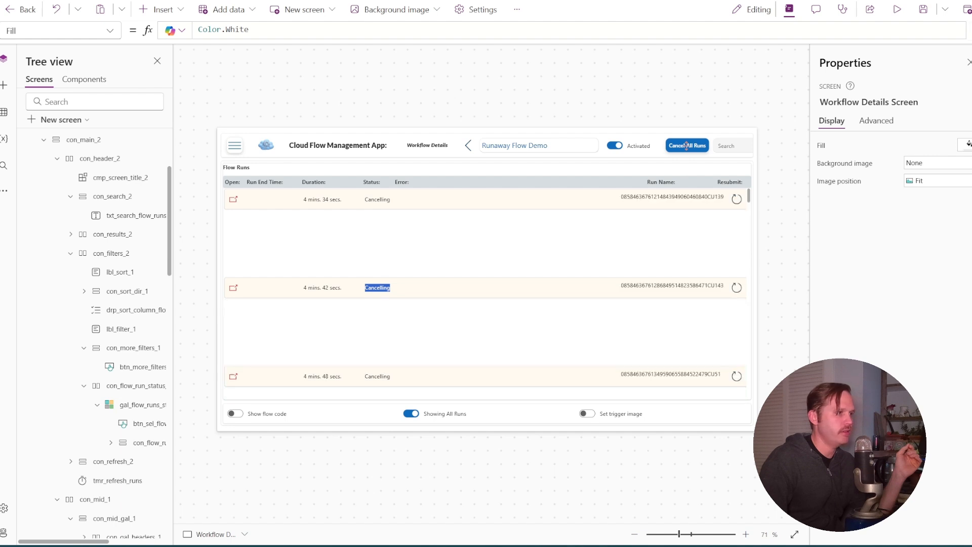
{"action": "left_click", "coordinate": [687, 147]}
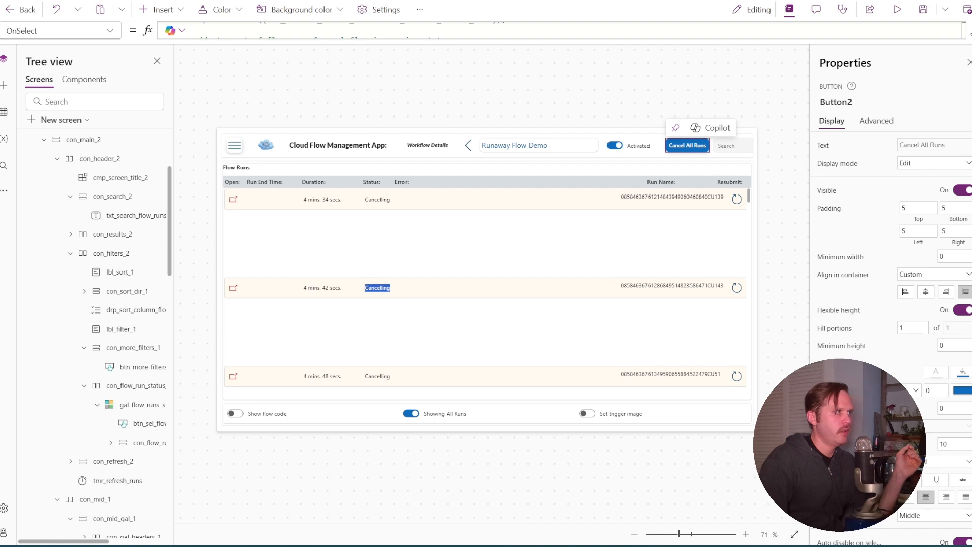
{"action": "left_click", "coordinate": [967, 35]}
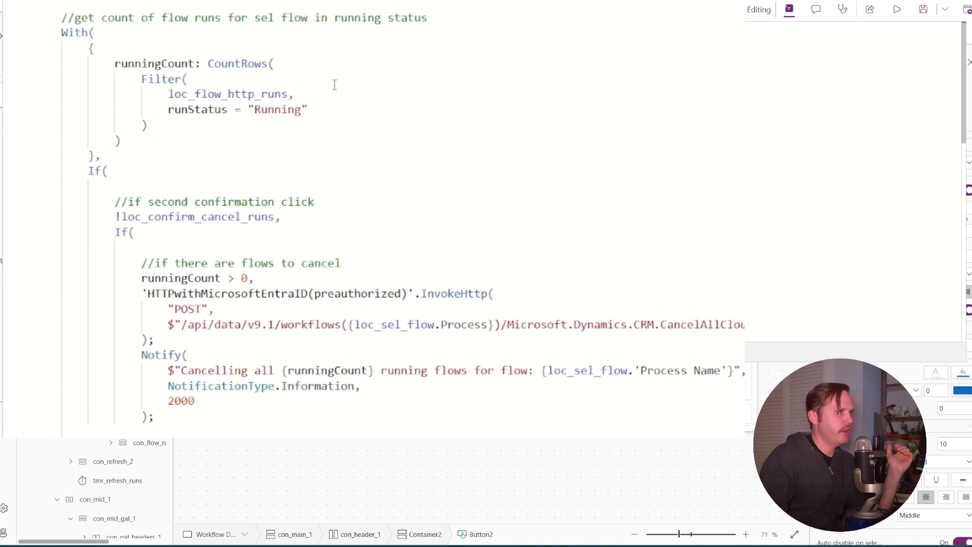
{"action": "scroll", "coordinate": [335, 84], "scroll_direction": "down", "scroll_amount": 15}
{"action": "scroll", "coordinate": [346, 87], "scroll_direction": "up", "scroll_amount": 5}
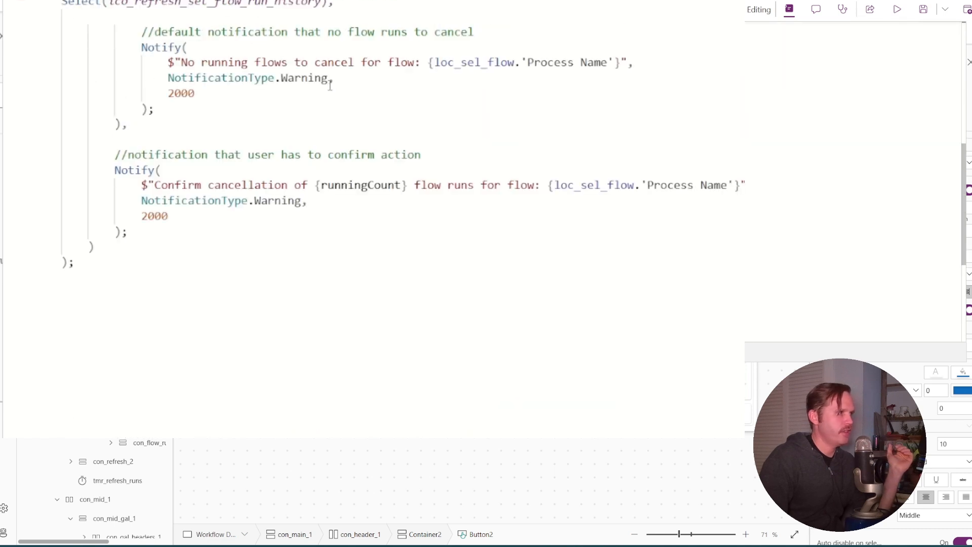
{"action": "scroll", "coordinate": [330, 85], "scroll_direction": "up", "scroll_amount": 10}
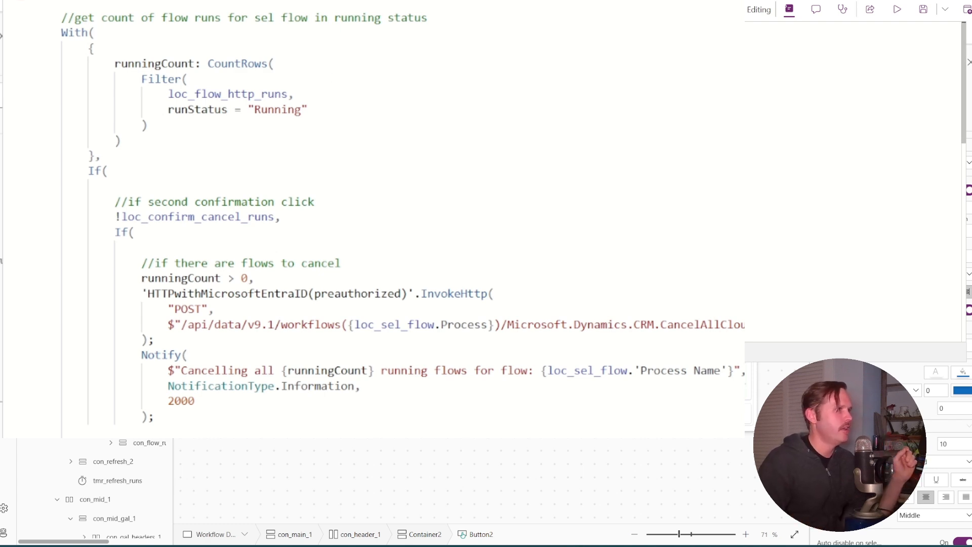
Examine the UpdateContext line that toggles the loc_confirm_cancel_runs variable in the OnSelect formula
{"action": "double_click", "coordinate": [71, 38]}
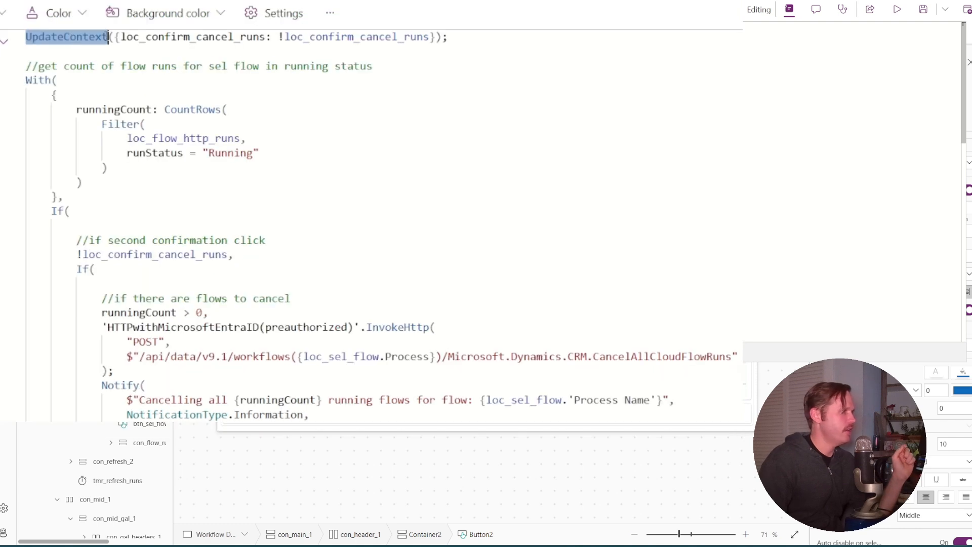
{"action": "left_click", "coordinate": [113, 38]}
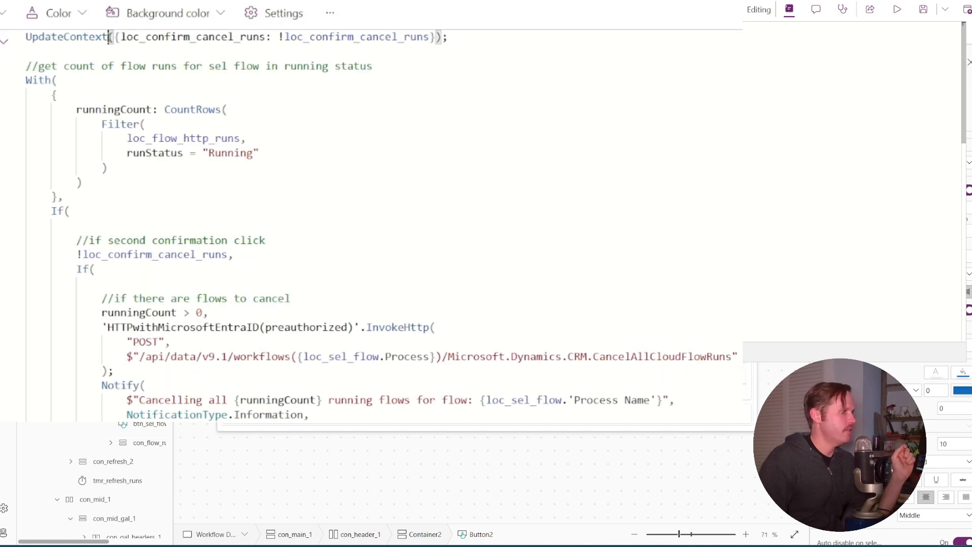
{"action": "left_click", "coordinate": [126, 38]}
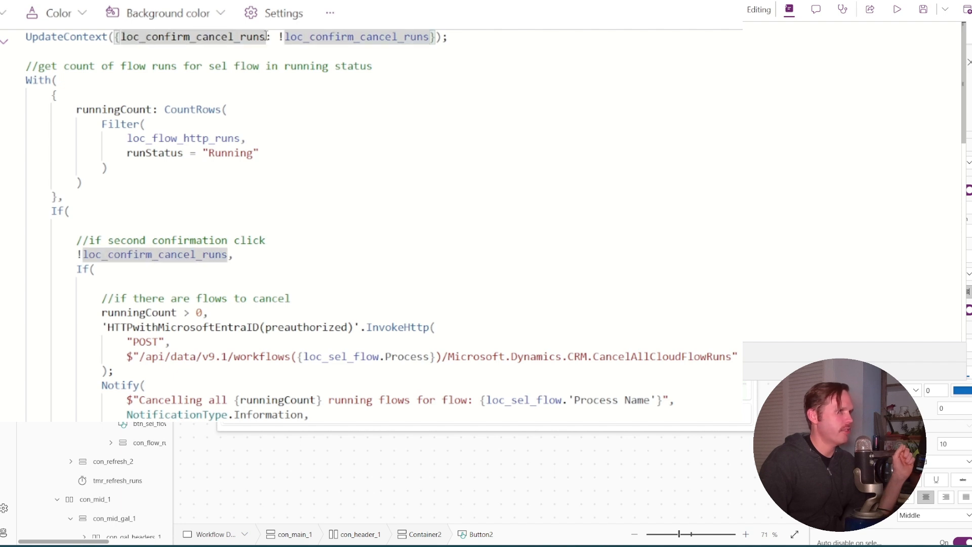
{"action": "double_click", "coordinate": [296, 38]}
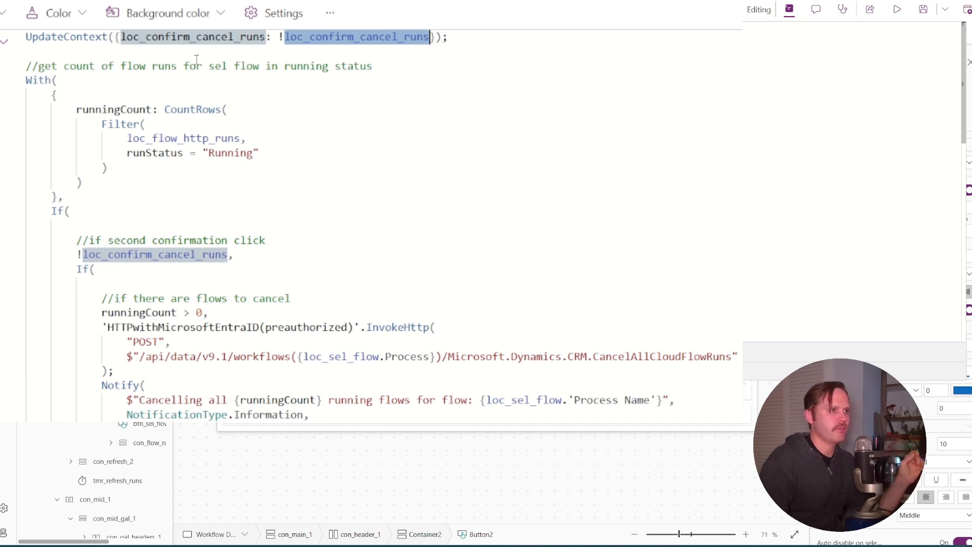
Examine the With block that defines runningCount by counting loc_flow_http_runs rows with runStatus equal to "Running"
{"action": "left_click", "coordinate": [61, 77]}
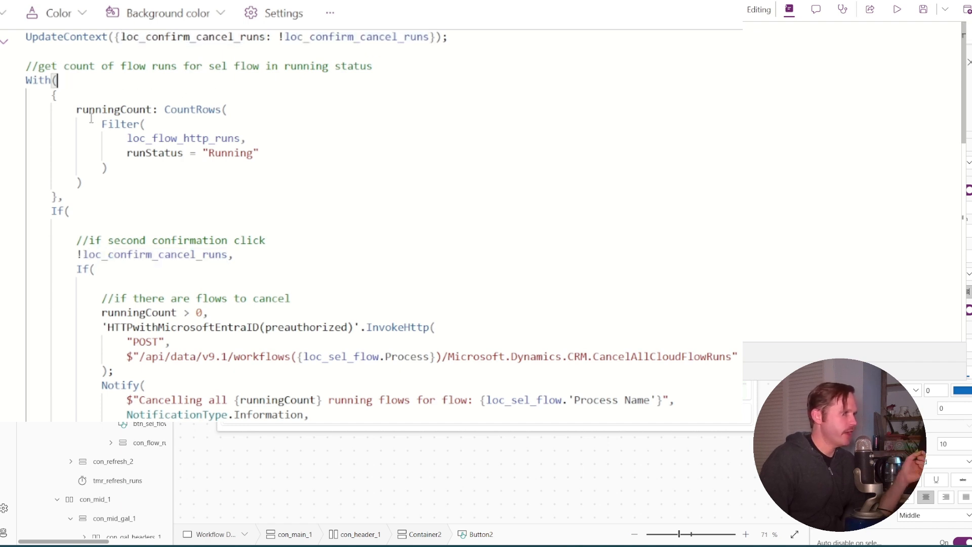
{"action": "double_click", "coordinate": [142, 108]}
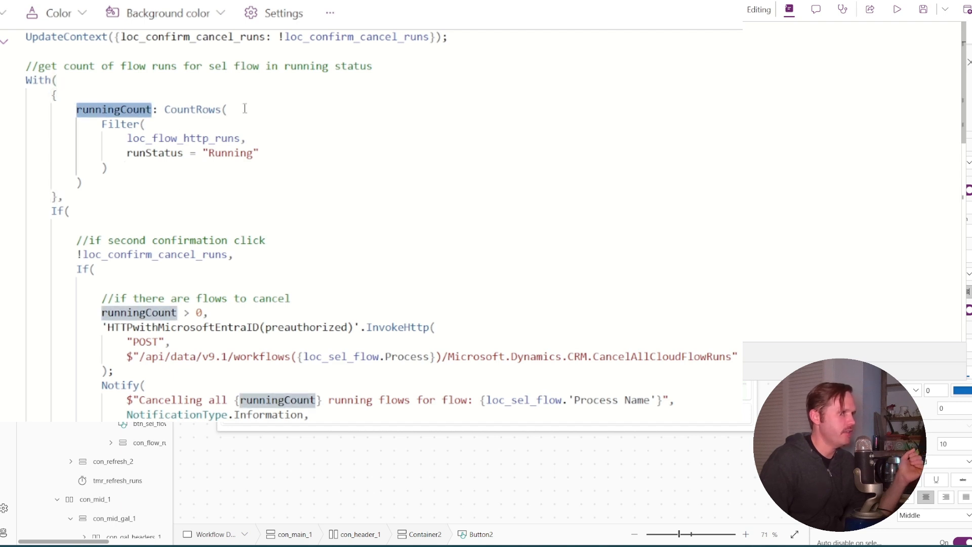
{"action": "left_click", "coordinate": [226, 108]}
{"action": "double_click", "coordinate": [204, 138]}
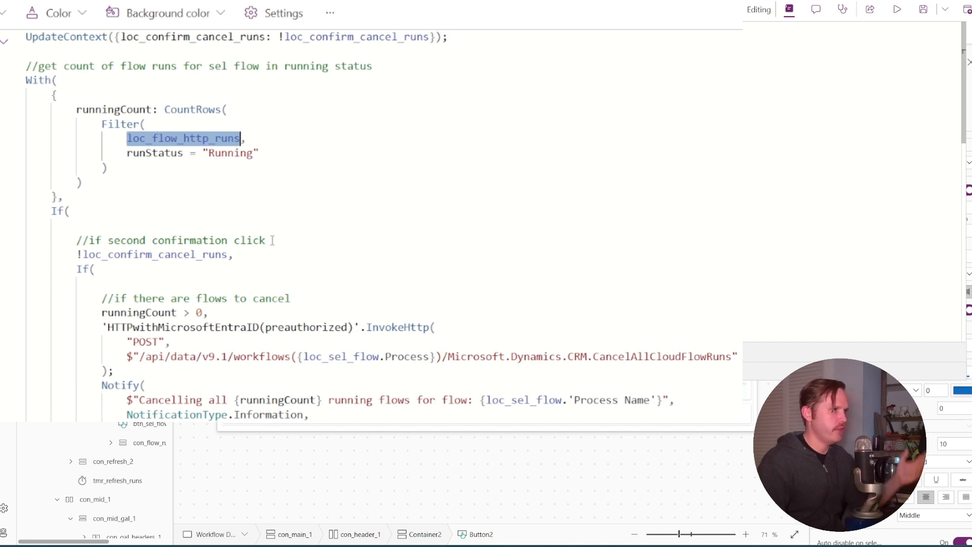
{"action": "left_click", "coordinate": [153, 153]}
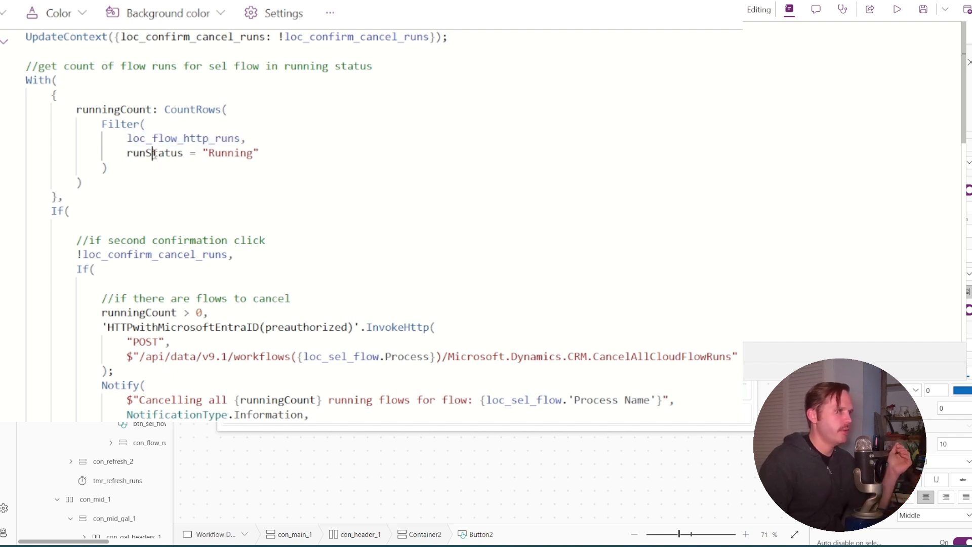
{"action": "double_click", "coordinate": [234, 153]}
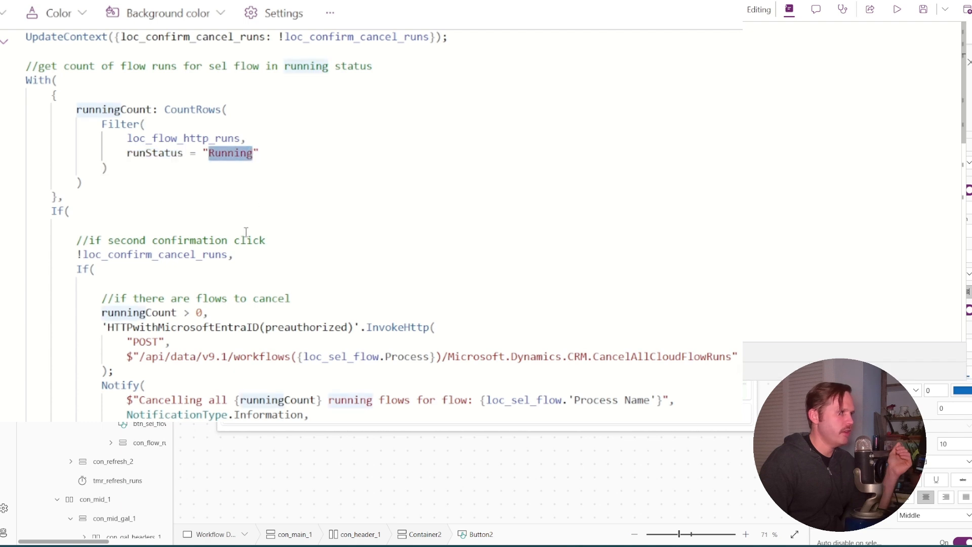
Examine the nested If conditions testing !loc_confirm_cancel_runs and runningCount > 0 ahead of the InvokeHttp call
{"action": "left_click", "coordinate": [93, 217]}
{"action": "scroll", "coordinate": [91, 214], "scroll_direction": "down", "scroll_amount": 2}
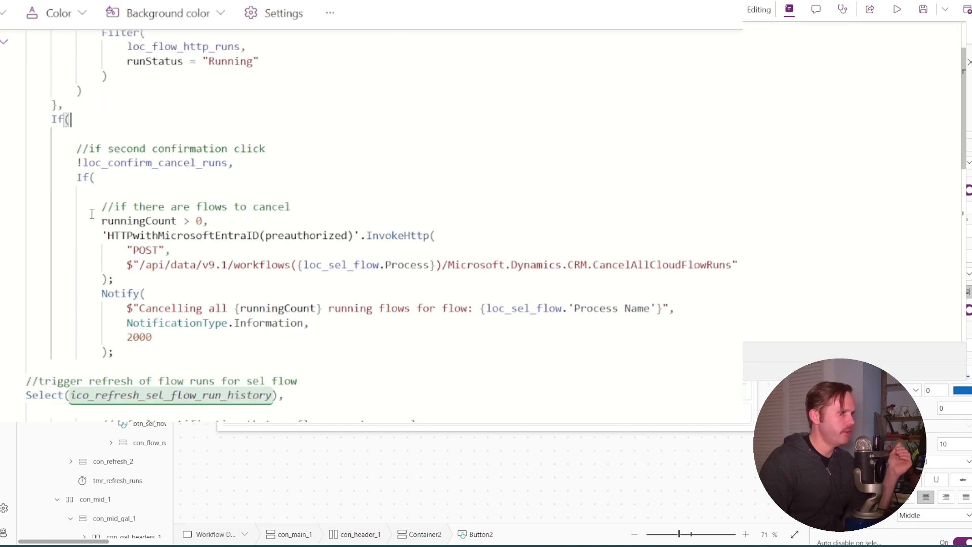
{"action": "double_click", "coordinate": [128, 162]}
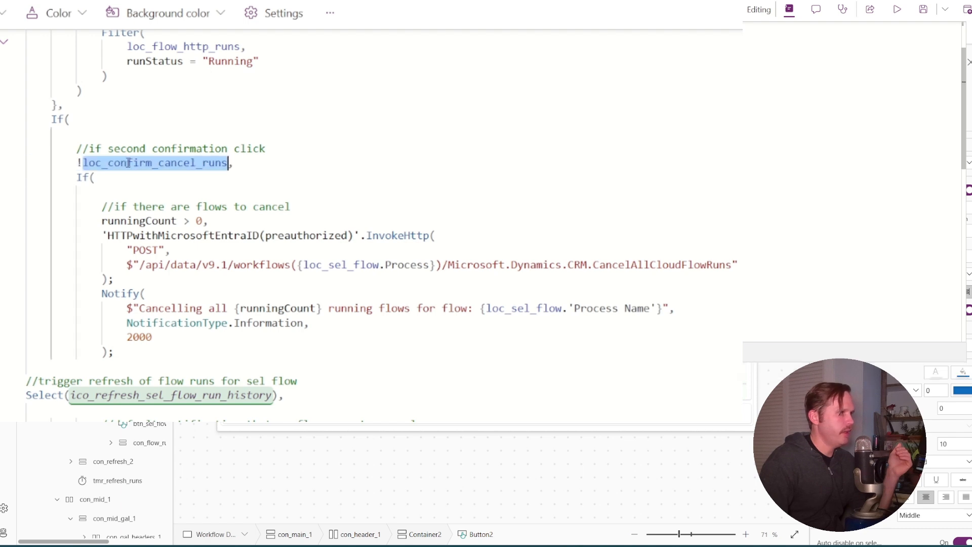
{"action": "triple_click", "coordinate": [185, 162]}
{"action": "left_click", "coordinate": [185, 162]}
{"action": "double_click", "coordinate": [187, 162]}
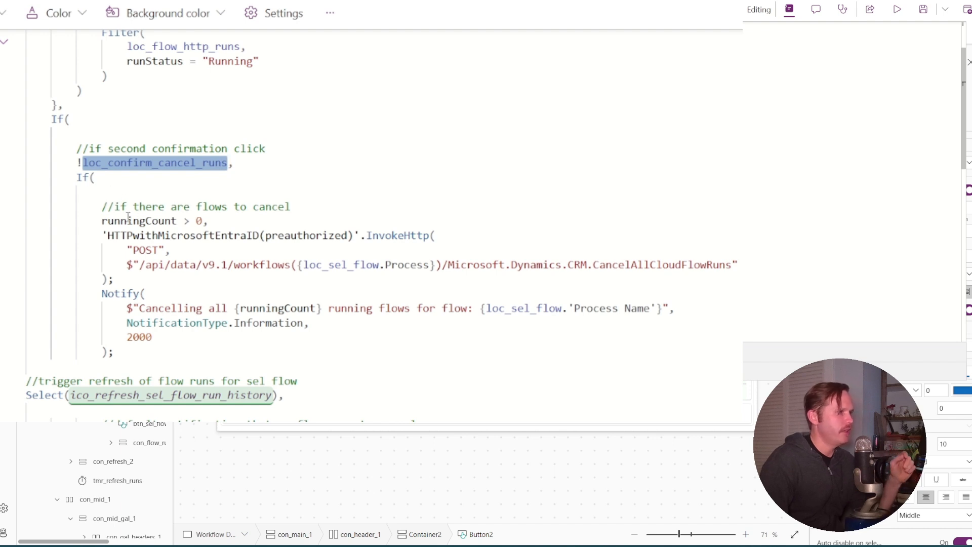
{"action": "left_click", "coordinate": [184, 221]}
{"action": "left_click", "coordinate": [202, 221]}
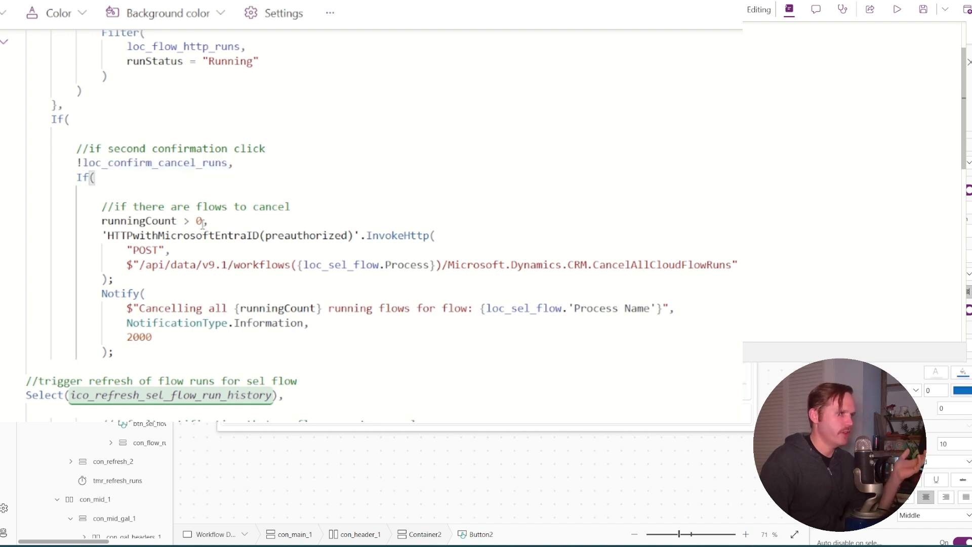
{"action": "double_click", "coordinate": [165, 221]}
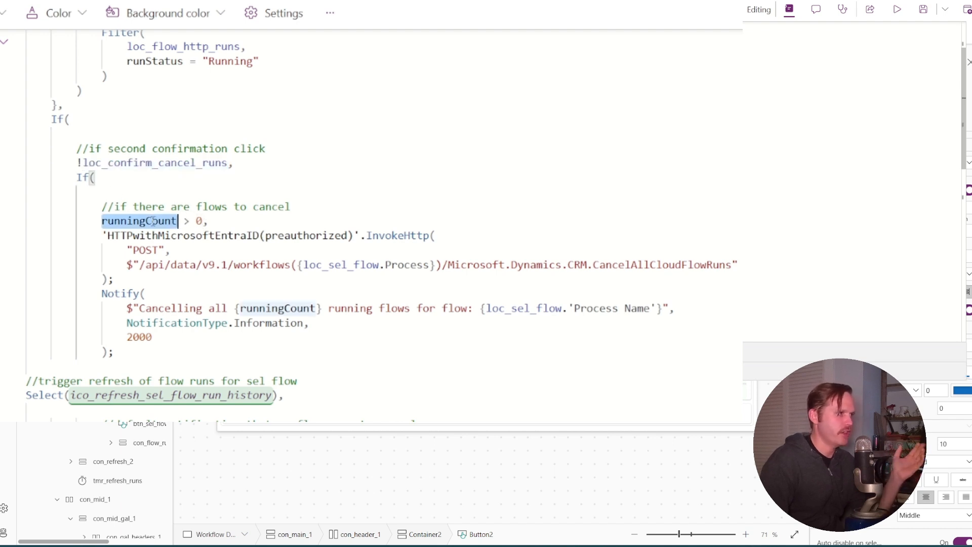
{"action": "left_click", "coordinate": [204, 221]}
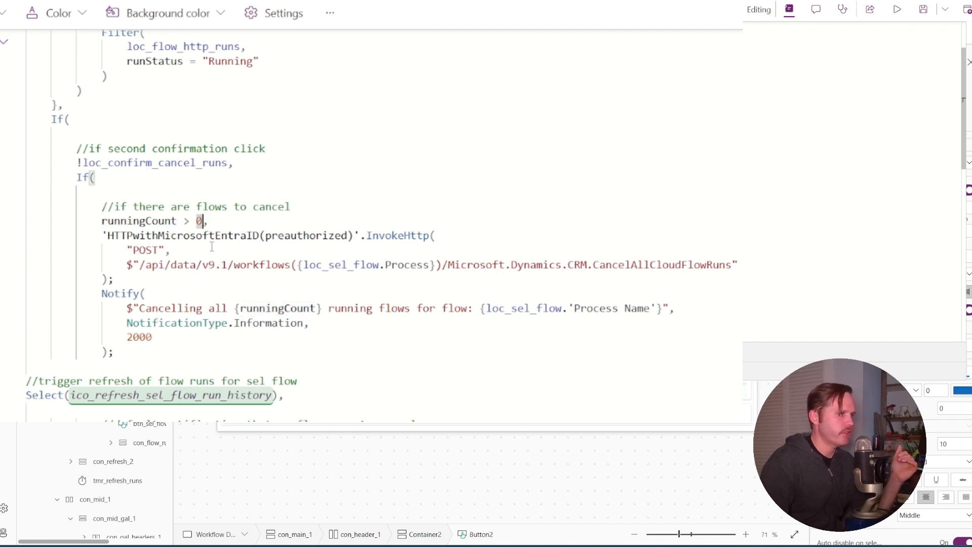
Examine the HTTPwithMicrosoftEntraID(preauthorized) connector's InvokeHttp call and its "POST" method argument in the OnSelect formula
{"action": "double_click", "coordinate": [144, 232]}
{"action": "scroll", "coordinate": [272, 217], "scroll_direction": "down", "scroll_amount": 1}
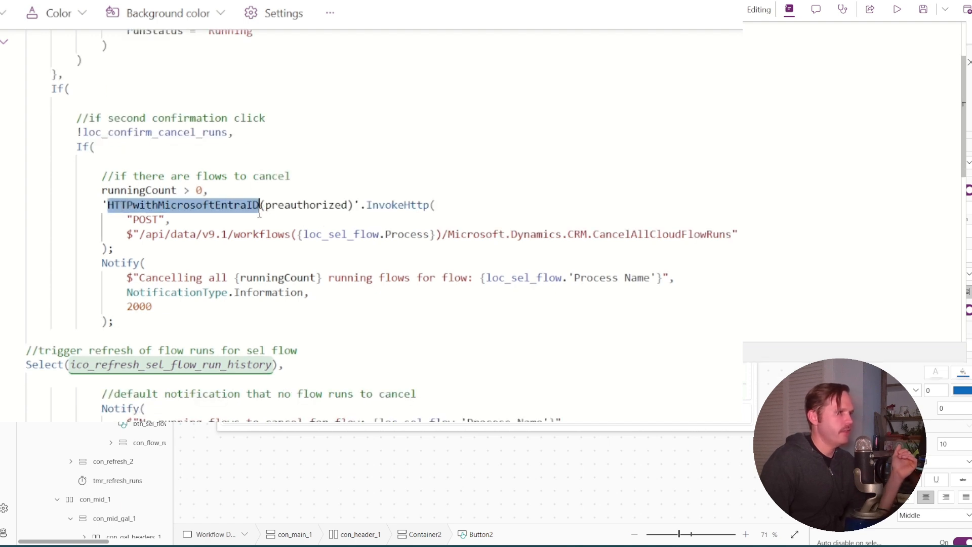
{"action": "double_click", "coordinate": [389, 204]}
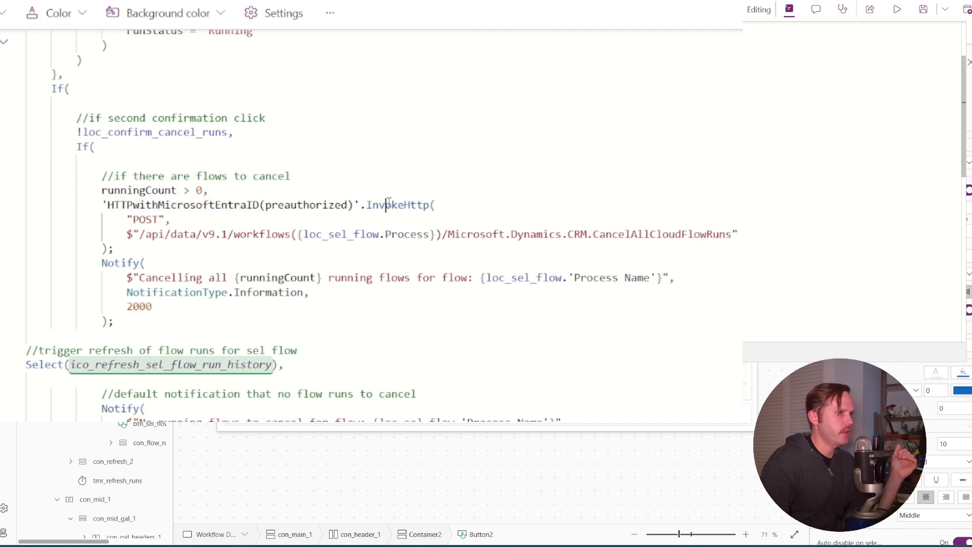
{"action": "left_click", "coordinate": [298, 205]}
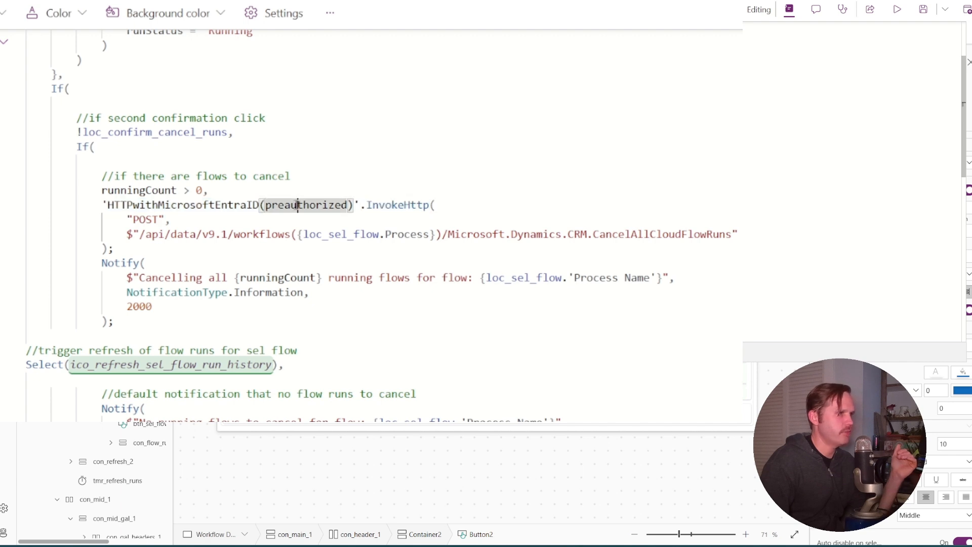
{"action": "double_click", "coordinate": [146, 219]}
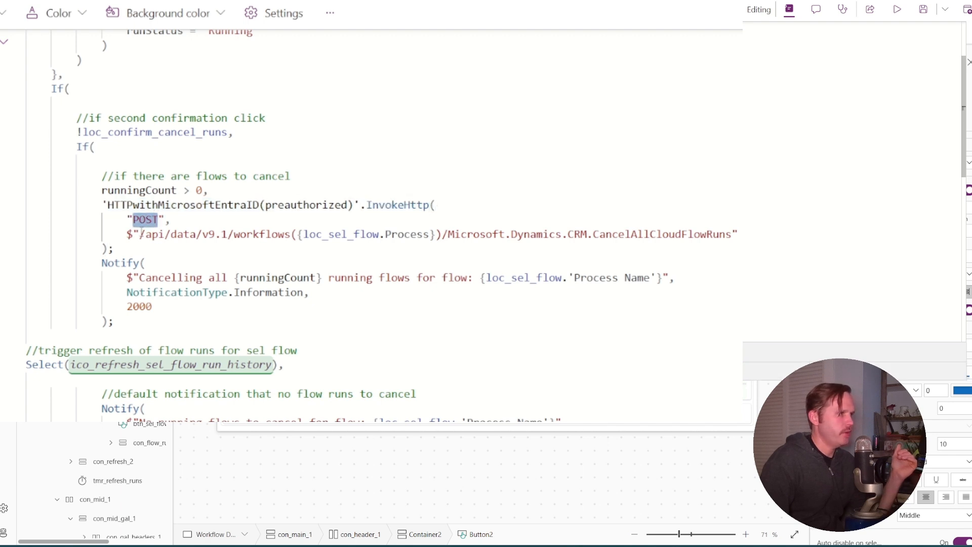
Examine the InvokeHttp request path, from the workflows segment with loc_sel_flow.Process through to the CancelAllCloudFlowRuns action
{"action": "left_click", "coordinate": [140, 234]}
{"action": "left_click_drag", "start_coordinate": [140, 234], "coordinate": [732, 240]}
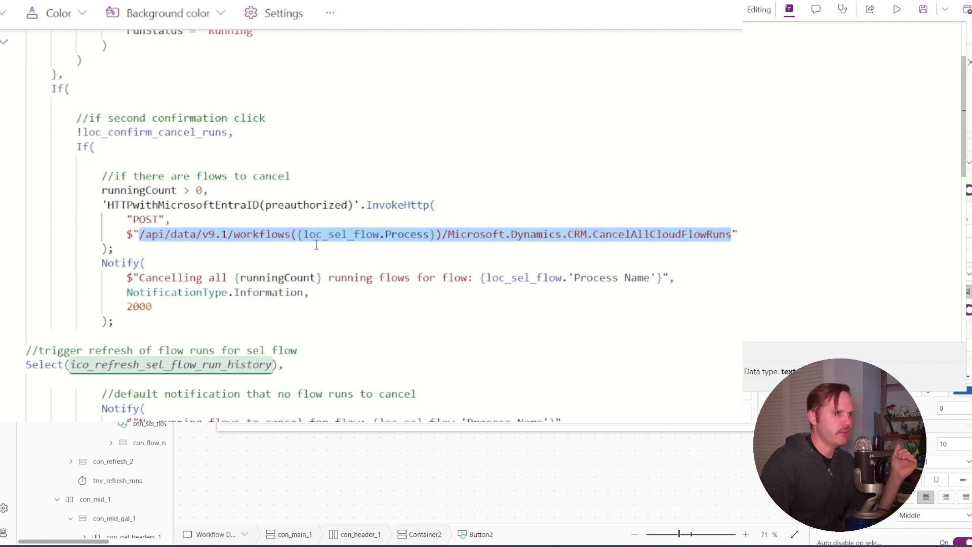
{"action": "left_click", "coordinate": [149, 249]}
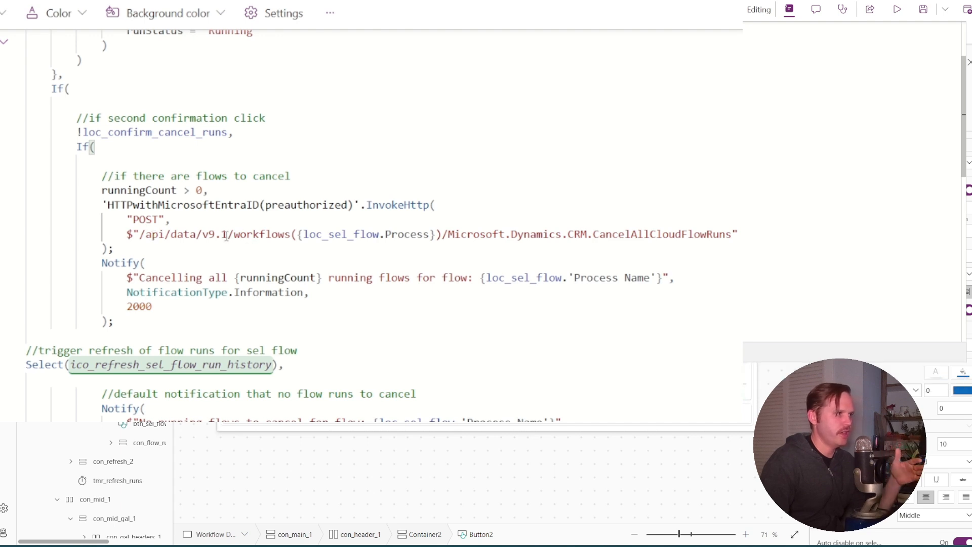
{"action": "double_click", "coordinate": [261, 234]}
{"action": "mouse_move", "coordinate": [316, 234]}
{"action": "left_mouse_down"}
{"action": "mouse_move", "coordinate": [436, 233]}
{"action": "mouse_move", "coordinate": [316, 228]}
{"action": "left_mouse_up"}
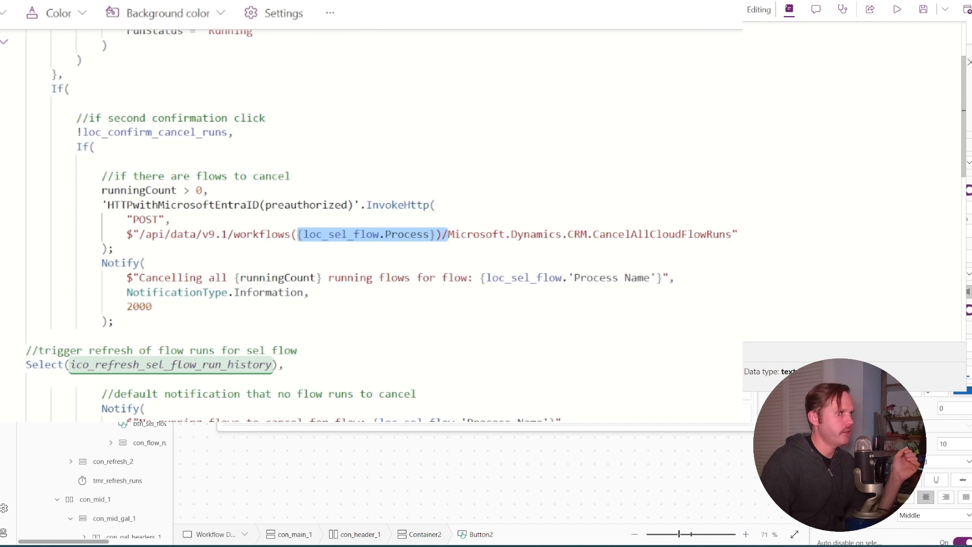
{"action": "double_click", "coordinate": [475, 234]}
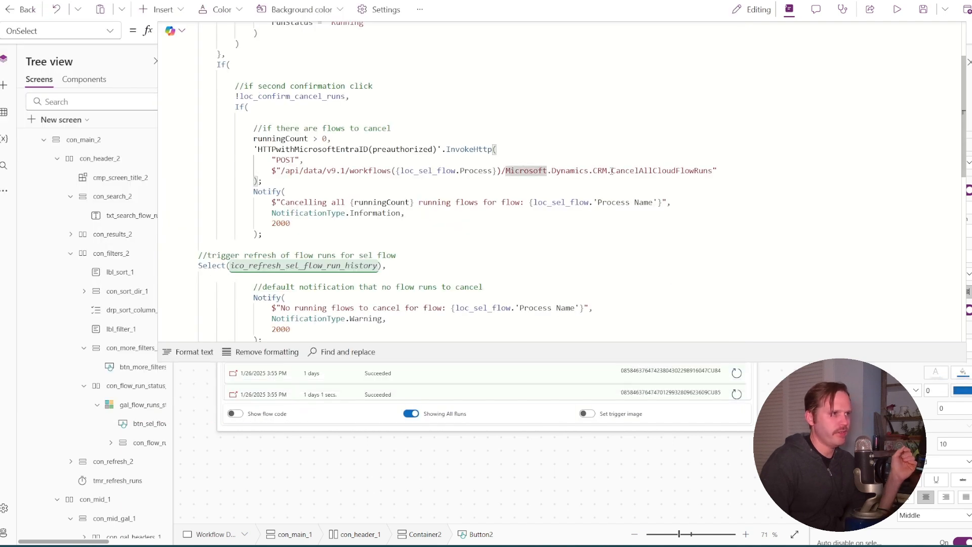
{"action": "double_click", "coordinate": [644, 171]}
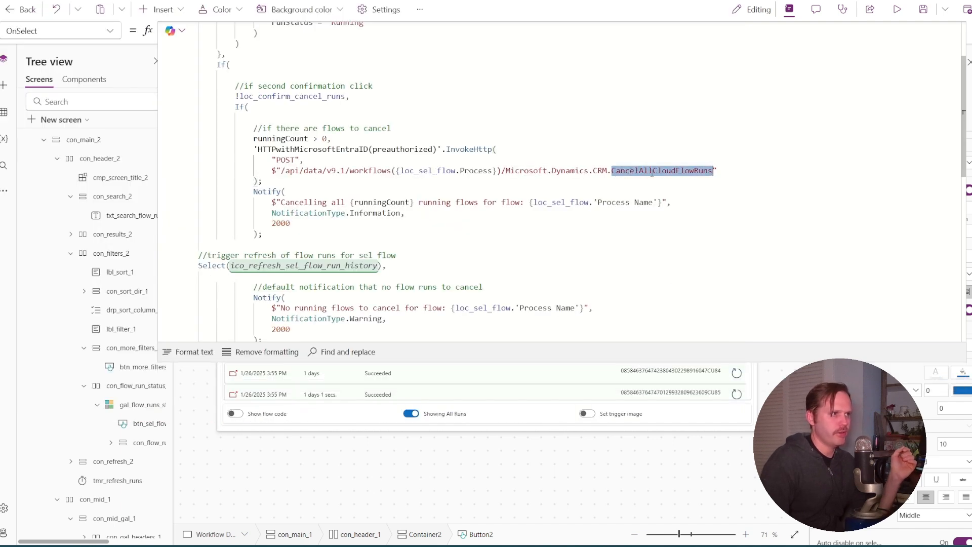
{"action": "left_click", "coordinate": [360, 178]}
{"action": "left_click", "coordinate": [259, 182]}
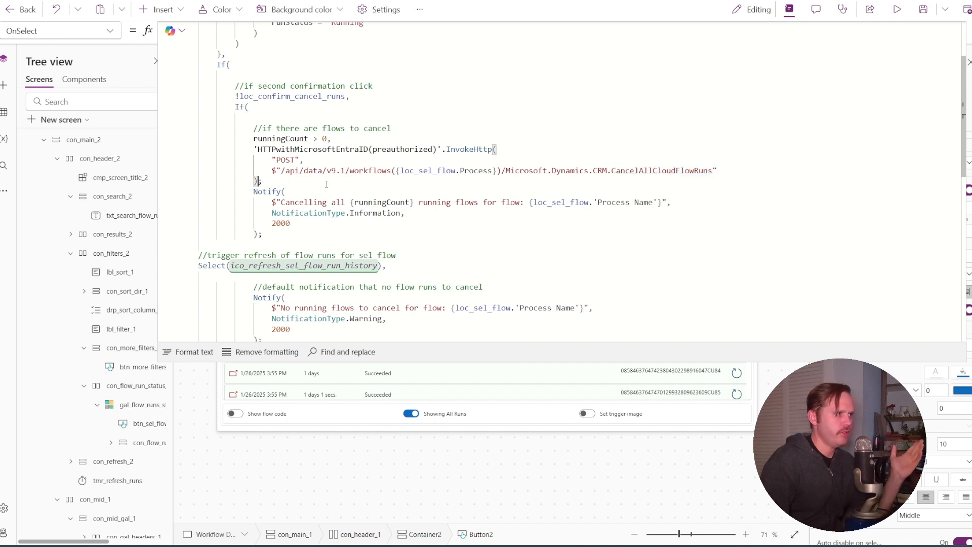
Examine the Notify message using runningCount and the Select call on ico_refresh_sel_flow_run_history that refreshes the flow runs
{"action": "left_click", "coordinate": [293, 192]}
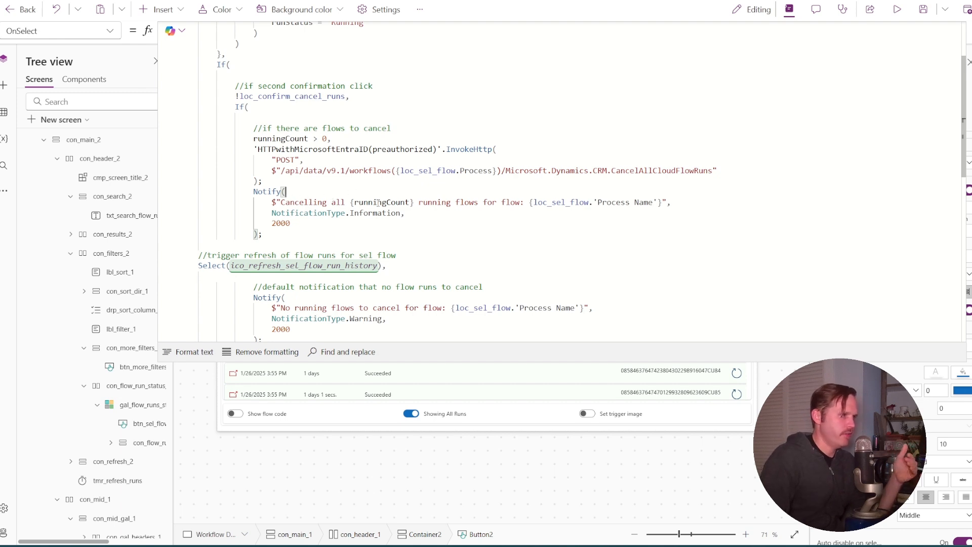
{"action": "left_click_drag", "start_coordinate": [354, 202], "coordinate": [411, 205]}
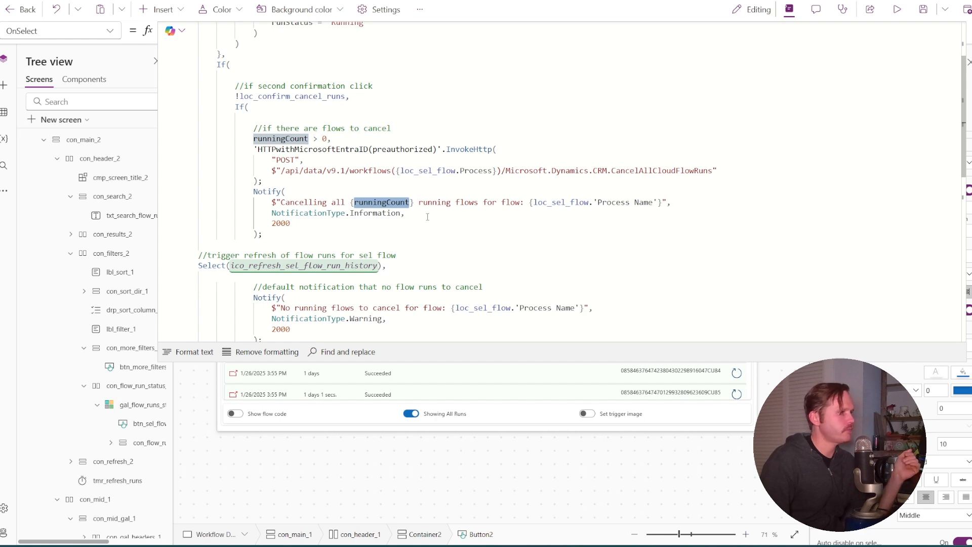
{"action": "scroll", "coordinate": [427, 216], "scroll_direction": "down", "scroll_amount": 2}
{"action": "double_click", "coordinate": [274, 189]}
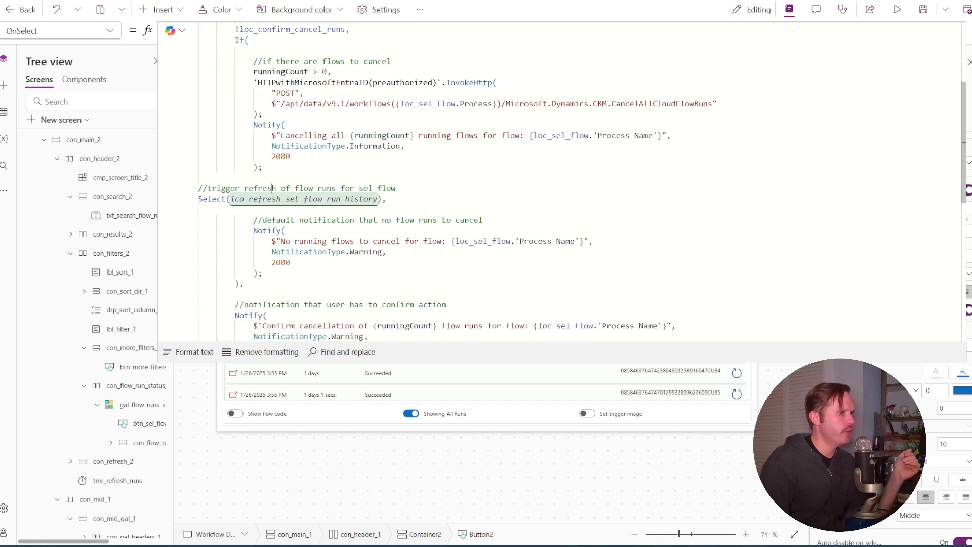
{"action": "double_click", "coordinate": [278, 199]}
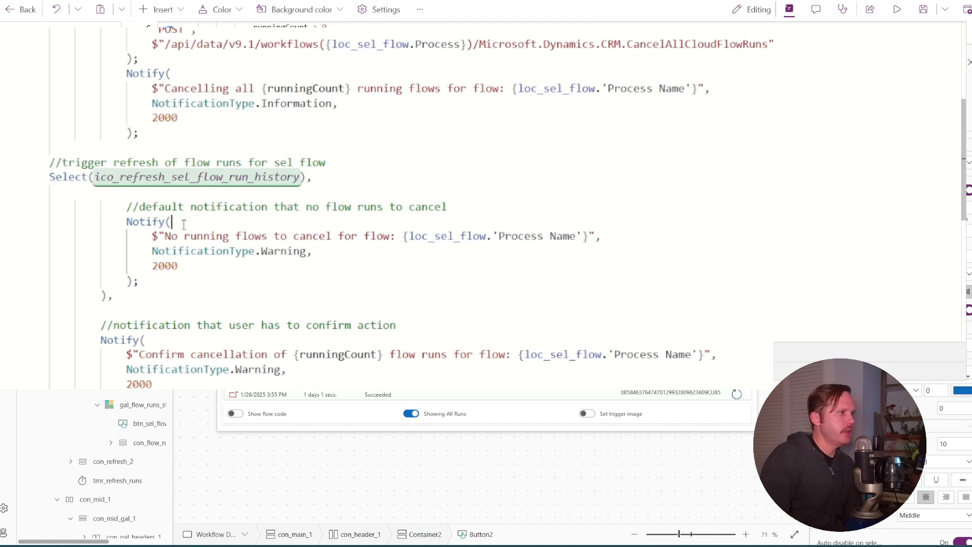
Examine the default "No running flows to cancel" notification and the Notify call that asks for confirmation
{"action": "triple_click", "coordinate": [189, 233]}
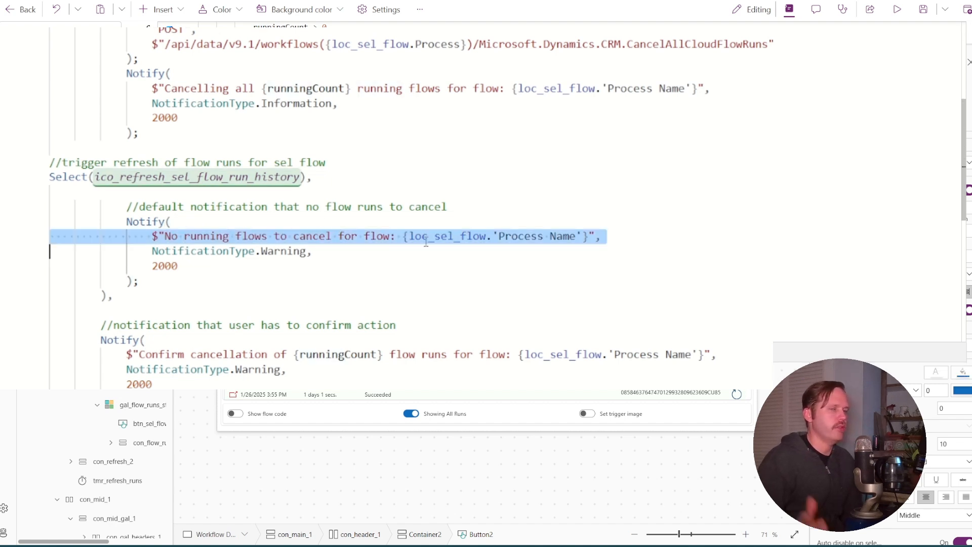
{"action": "left_click", "coordinate": [368, 292]}
{"action": "scroll", "coordinate": [290, 330], "scroll_direction": "down", "scroll_amount": 2}
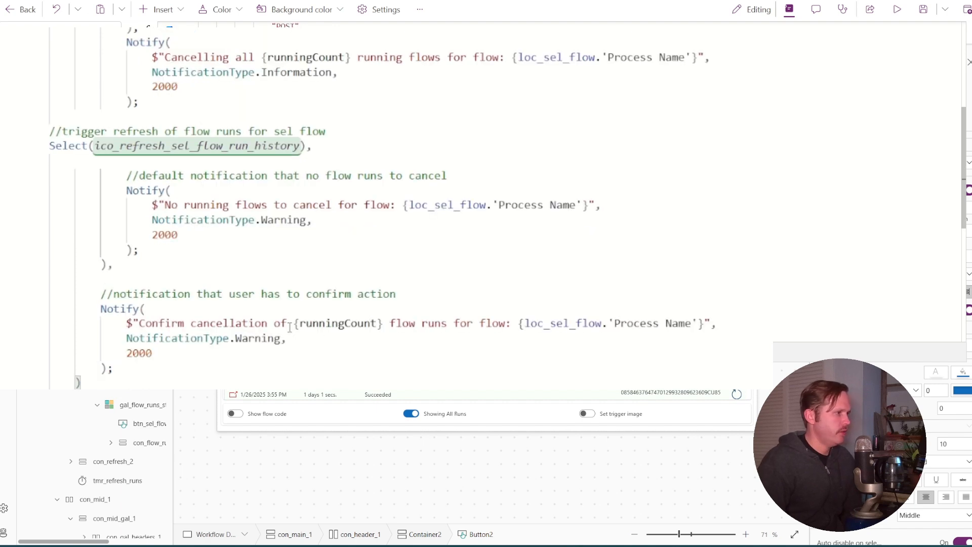
{"action": "scroll", "coordinate": [290, 326], "scroll_direction": "down", "scroll_amount": 2}
{"action": "left_click", "coordinate": [145, 216]}
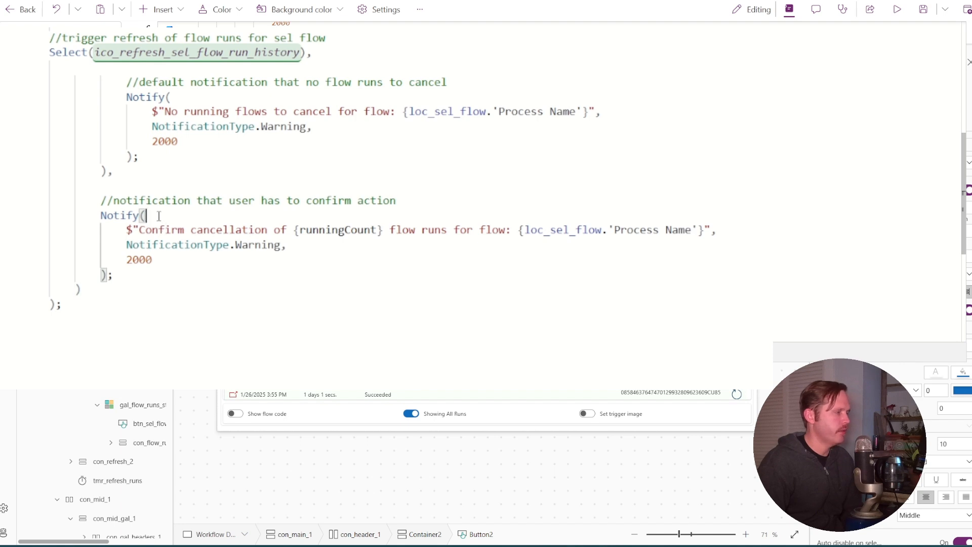
Compare the !loc_confirm_cancel_runs condition with the "Confirm cancellation of" message in the formula's final Notify call
{"action": "scroll", "coordinate": [158, 214], "scroll_direction": "up", "scroll_amount": 14}
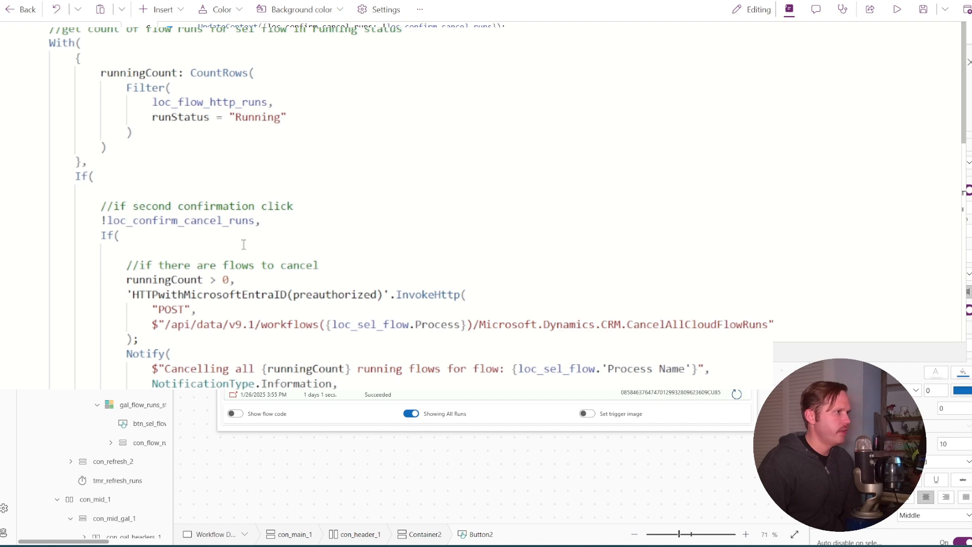
{"action": "double_click", "coordinate": [199, 220]}
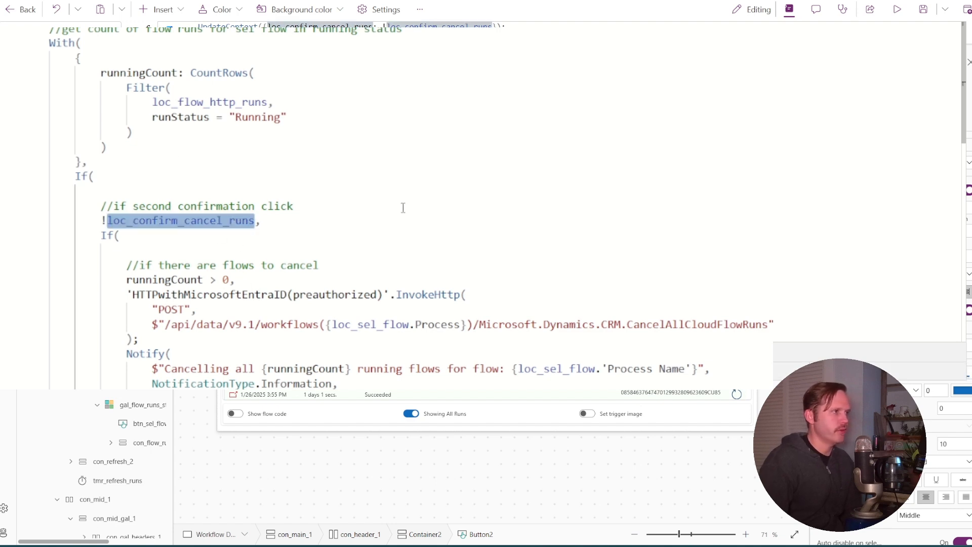
{"action": "scroll", "coordinate": [402, 216], "scroll_direction": "down", "scroll_amount": 15}
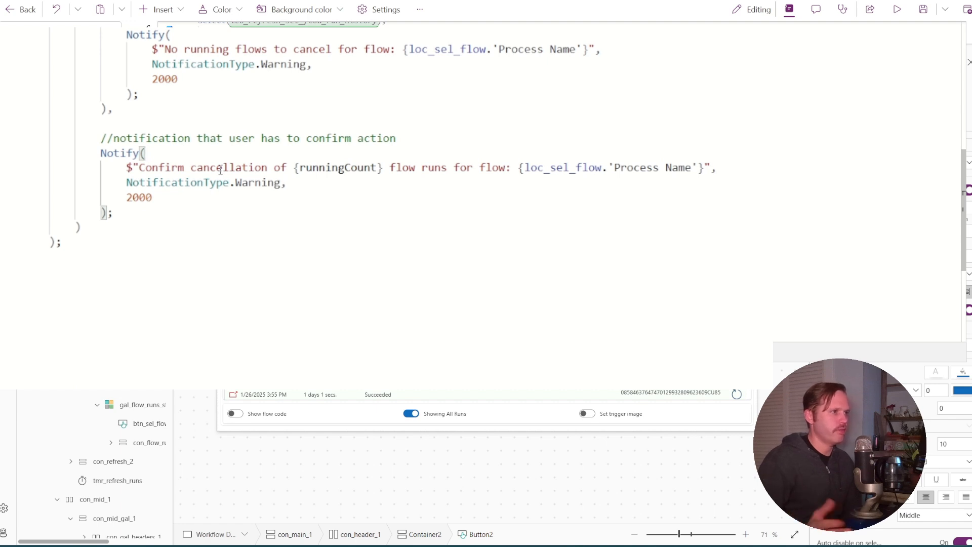
{"action": "triple_click", "coordinate": [371, 167]}
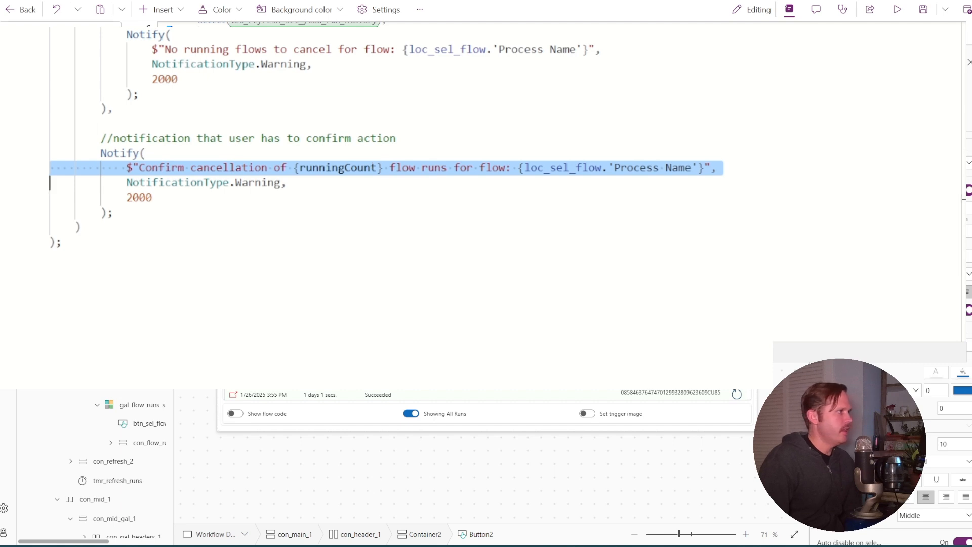
Show the button's Text formula and examine how loc_confirm_cancel_runs switches between "Confirm Cancel?" and "Cancel All Runs"
{"action": "left_click", "coordinate": [111, 32]}
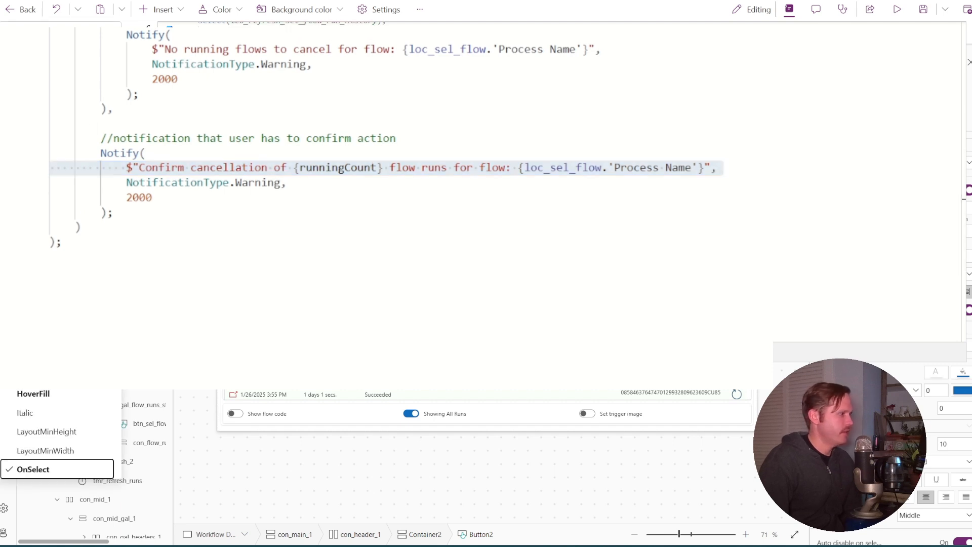
{"action": "scroll", "coordinate": [58, 430], "scroll_direction": "down", "scroll_amount": 10}
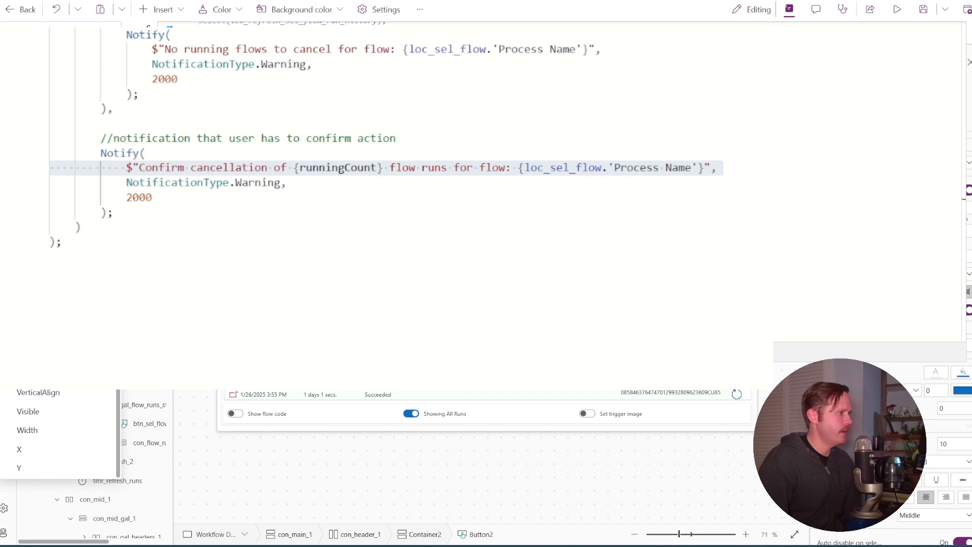
{"action": "left_click", "coordinate": [25, 335]}
{"action": "scroll", "coordinate": [404, 246], "scroll_direction": "up", "scroll_amount": 2}
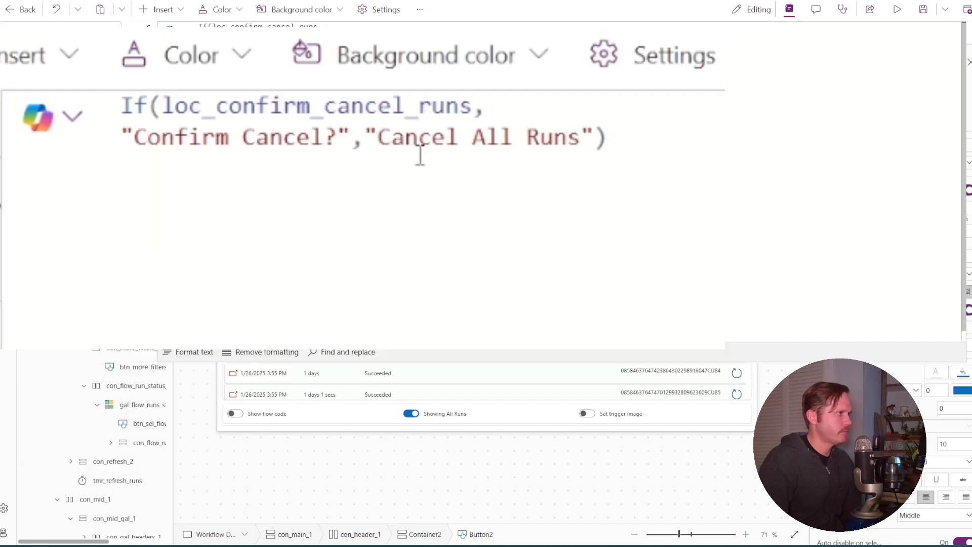
{"action": "double_click", "coordinate": [351, 106]}
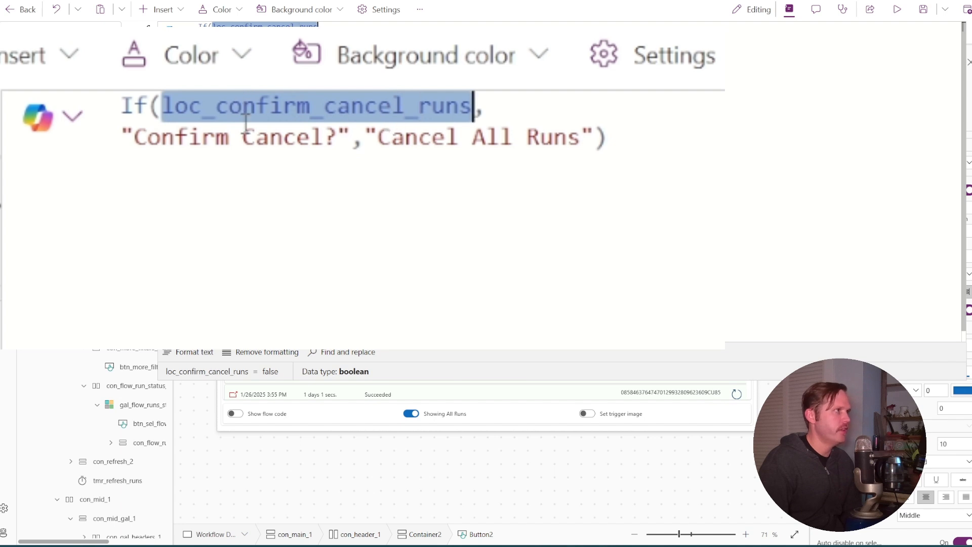
{"action": "left_click", "coordinate": [195, 147]}
{"action": "left_click", "coordinate": [325, 137]}
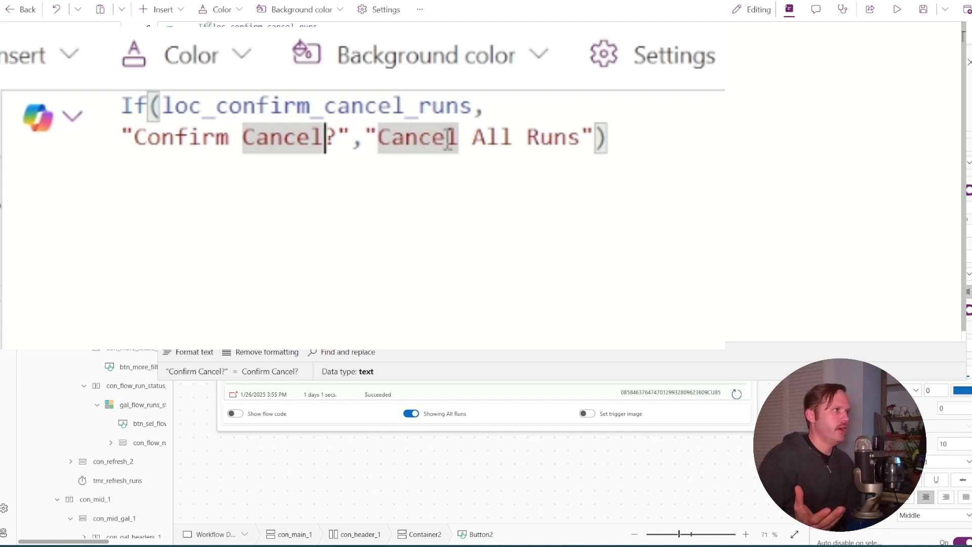
{"action": "left_click", "coordinate": [449, 137]}
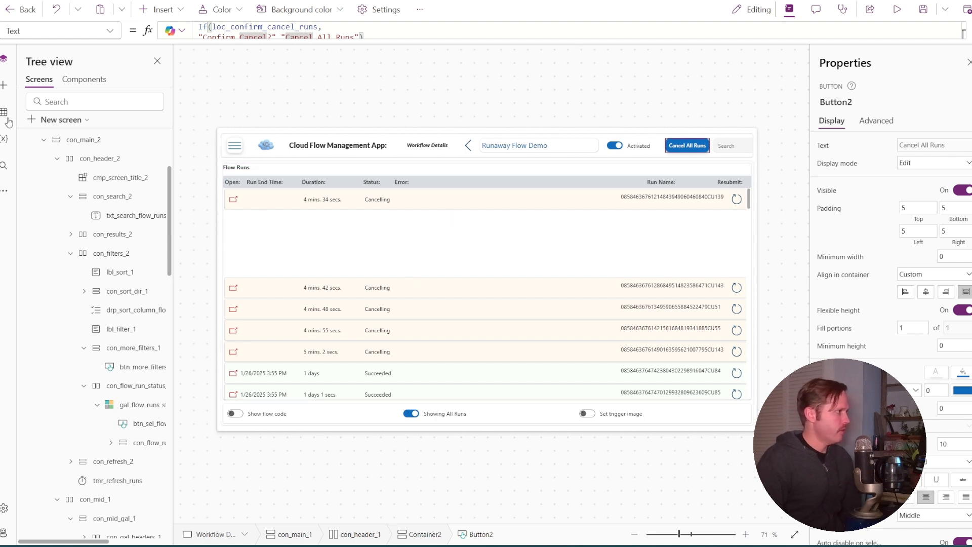
Search the available data sources for "Http" and open the HTTP with Microsoft Entra ID (preauthorized) connector
{"action": "left_click", "coordinate": [4, 193]}
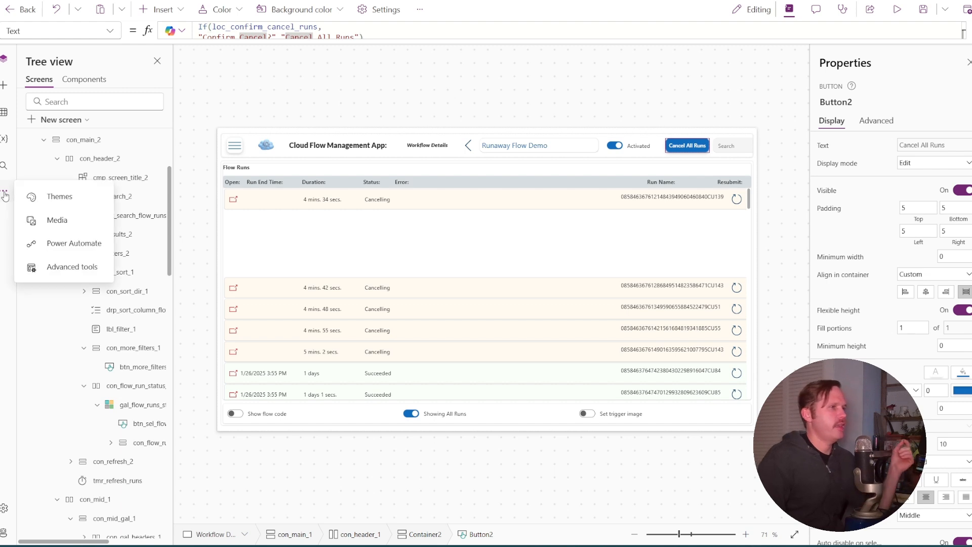
{"action": "left_click", "coordinate": [5, 195]}
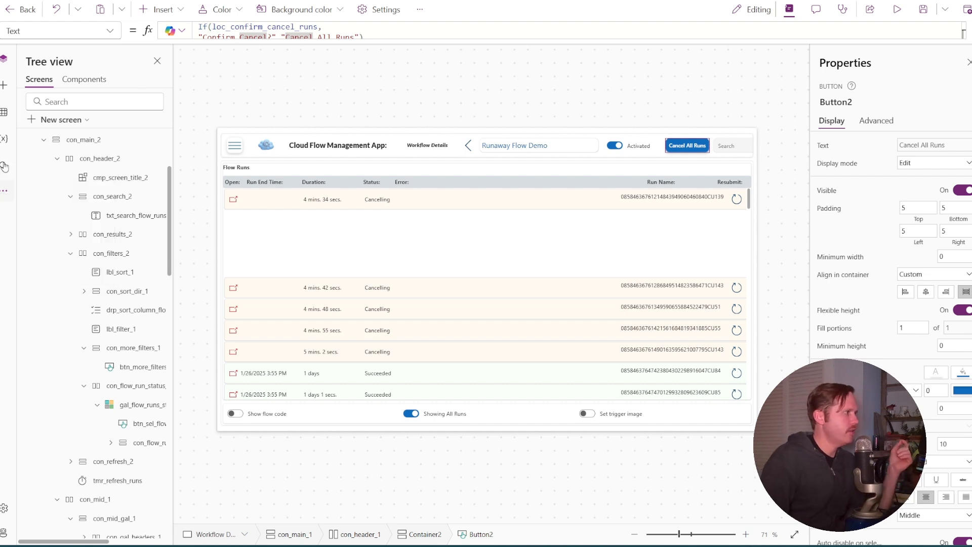
{"action": "left_click", "coordinate": [3, 113]}
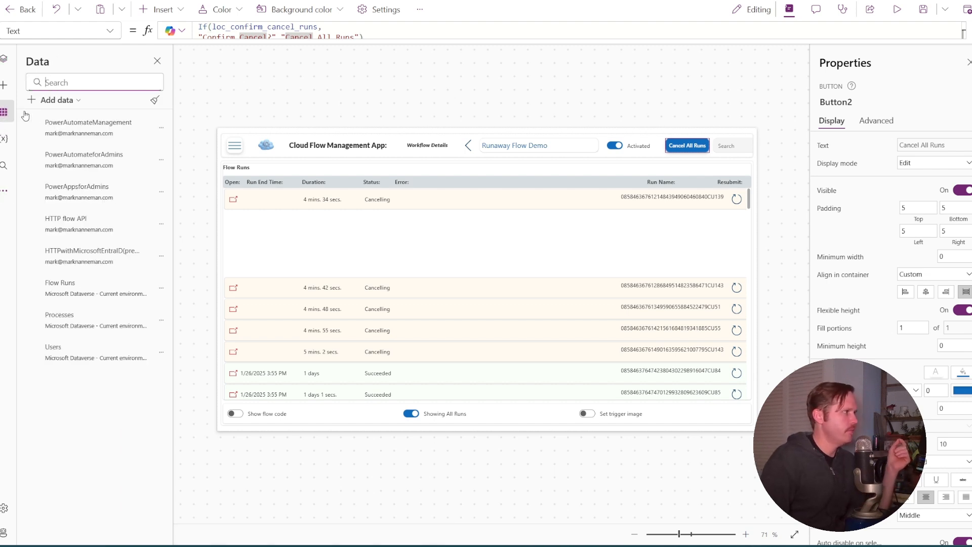
{"action": "left_click", "coordinate": [61, 101]}
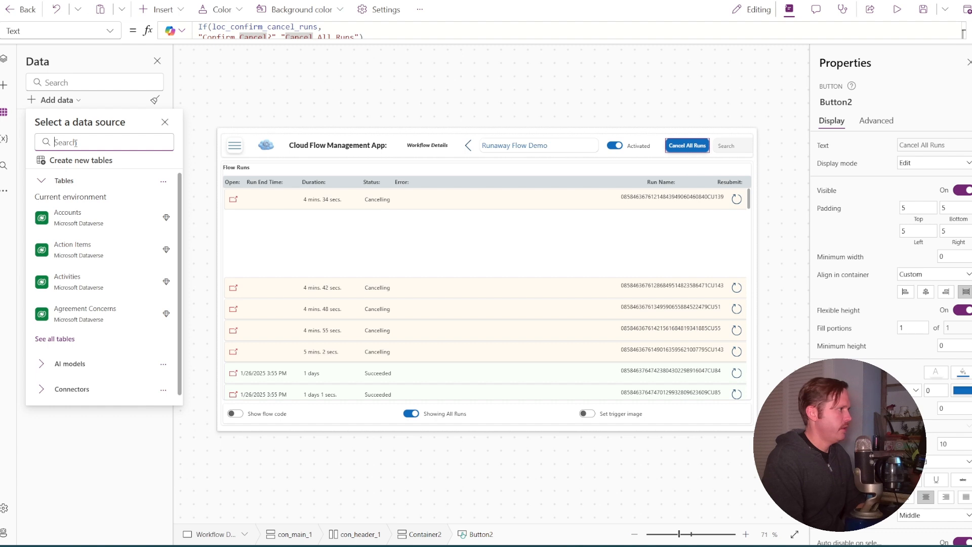
{"action": "type", "text": "Http"}
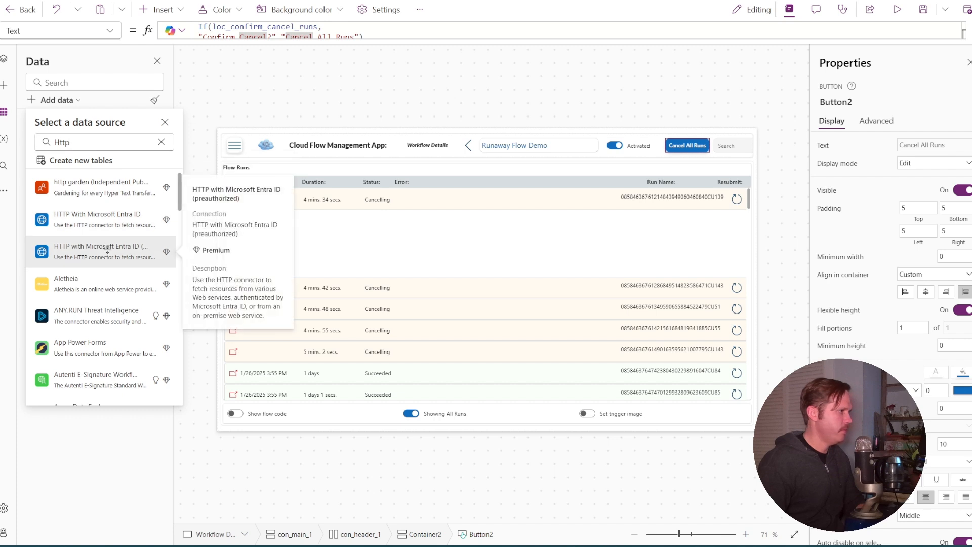
{"action": "left_click", "coordinate": [103, 247]}
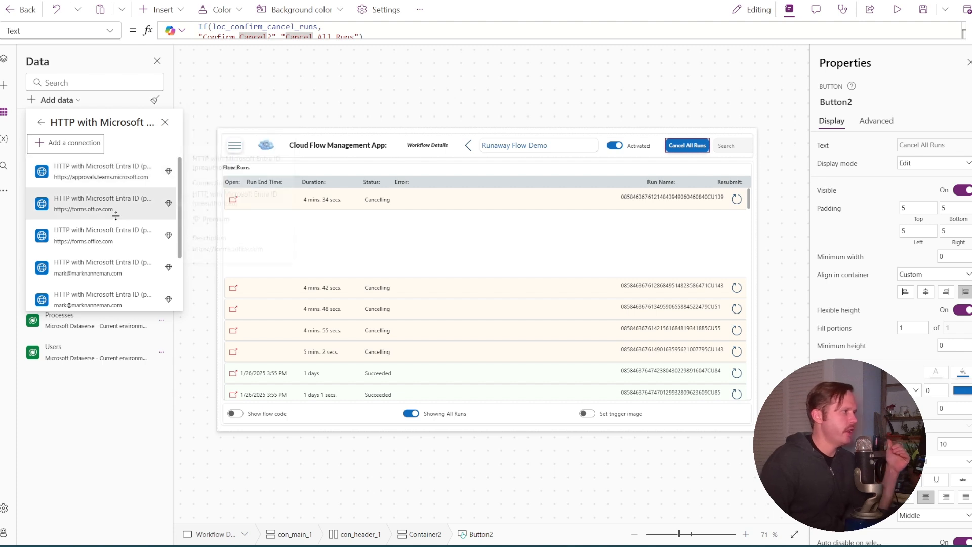
Review the existing connections for the HTTP with Microsoft Entra ID (preauthorized) connector
{"action": "scroll", "coordinate": [116, 216], "scroll_direction": "down", "scroll_amount": 1}
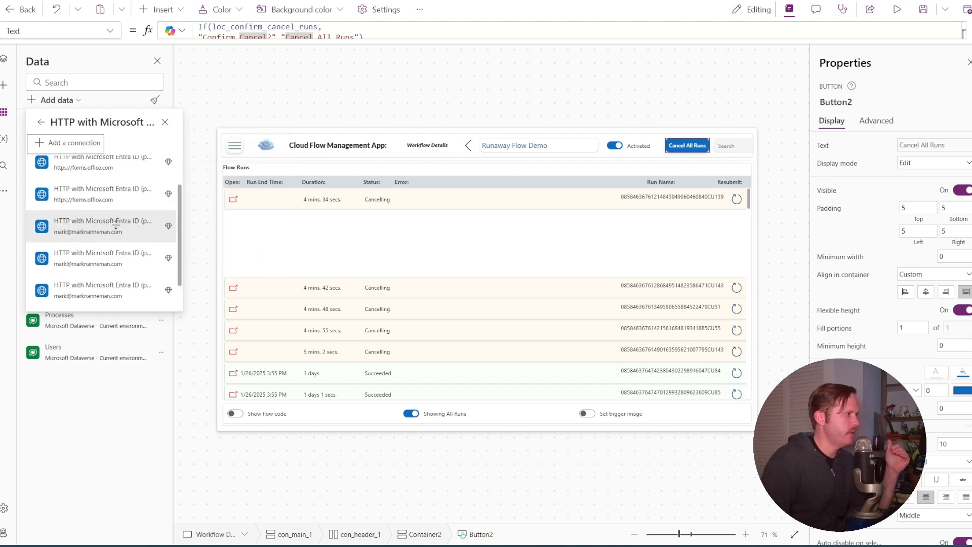
{"action": "scroll", "coordinate": [116, 222], "scroll_direction": "down", "scroll_amount": 2}
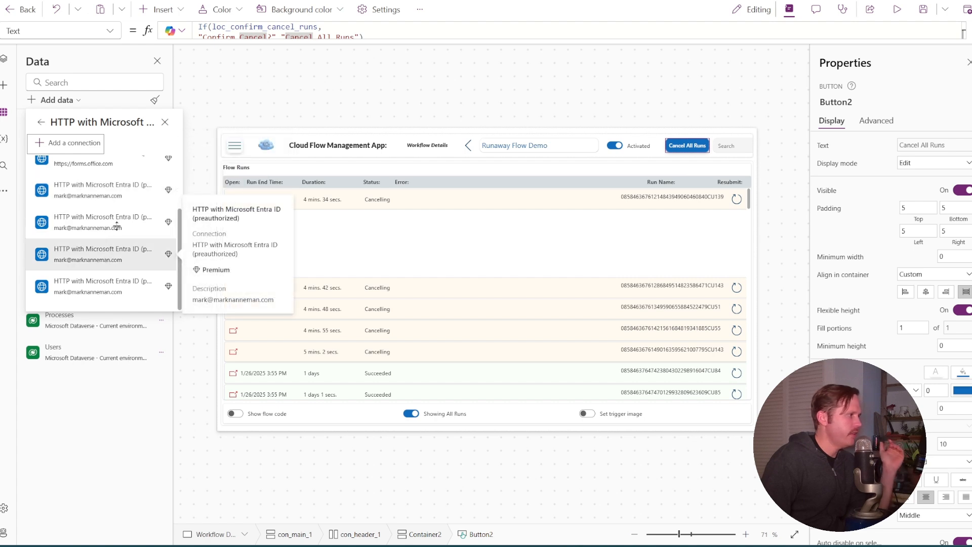
{"action": "scroll", "coordinate": [109, 202], "scroll_direction": "up", "scroll_amount": 2}
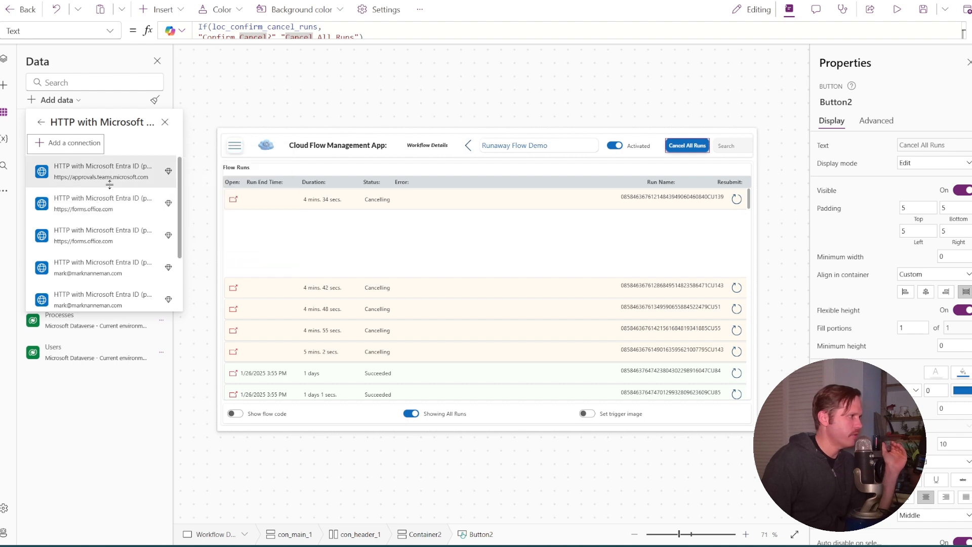
{"action": "scroll", "coordinate": [132, 217], "scroll_direction": "down", "scroll_amount": 3}
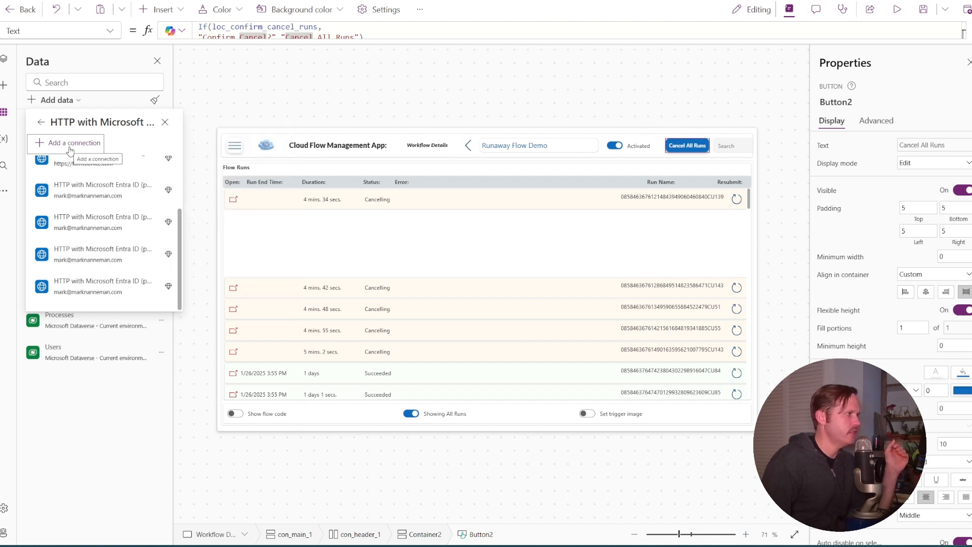
{"action": "scroll", "coordinate": [83, 160], "scroll_direction": "up", "scroll_amount": 3}
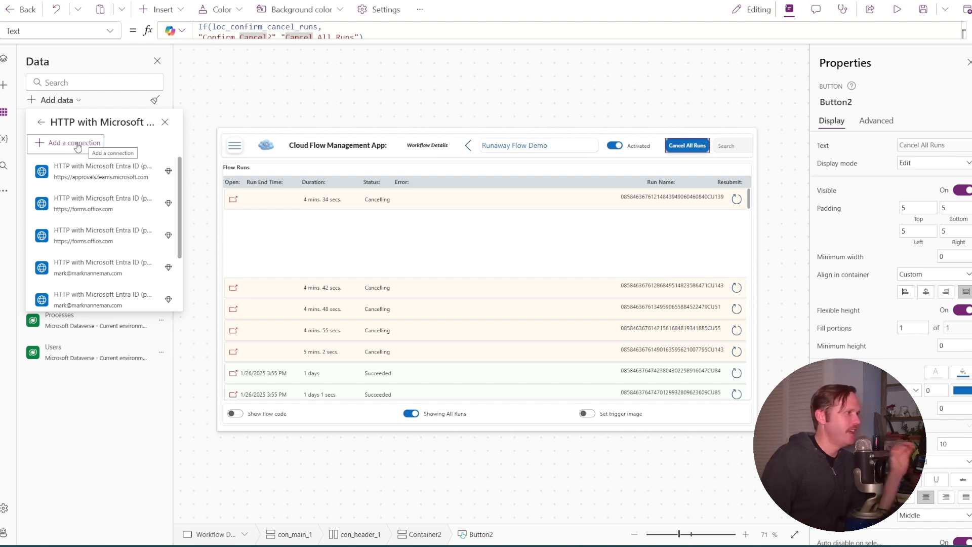
{"action": "mouse_move", "coordinate": [99, 205]}
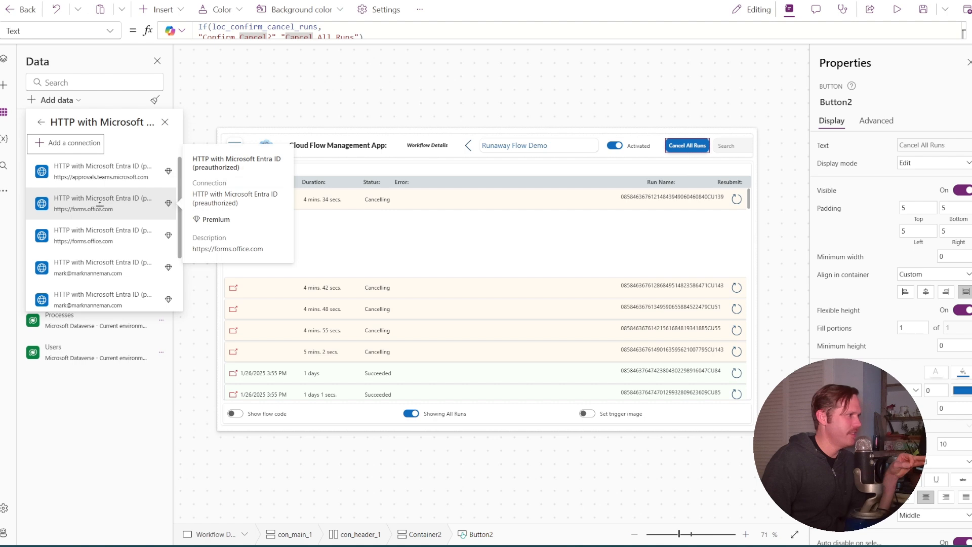
{"action": "scroll", "coordinate": [105, 208], "scroll_direction": "down", "scroll_amount": 3}
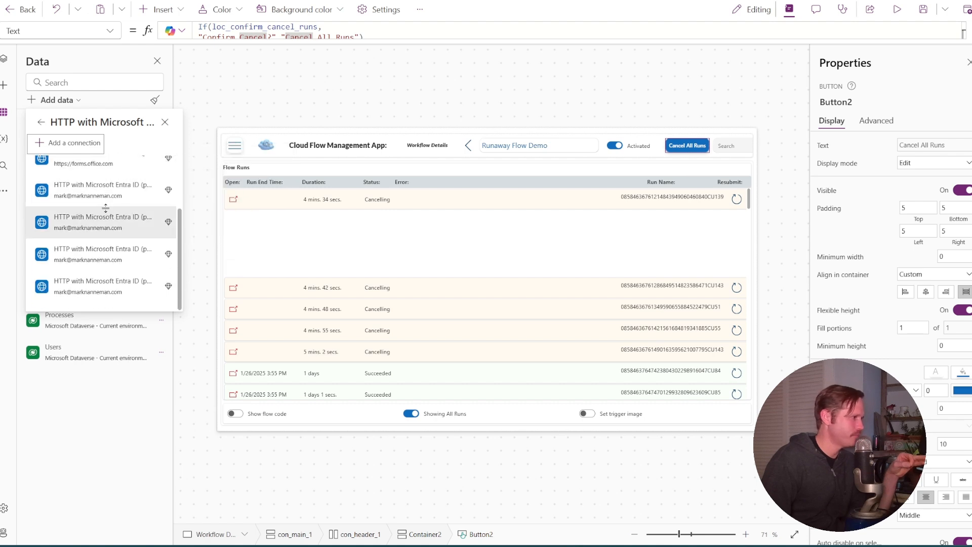
Start adding a connection for the preauthorized connector and inspect its Microsoft Entra ID Resource URI and Base Resource URL fields
{"action": "left_click", "coordinate": [77, 146]}
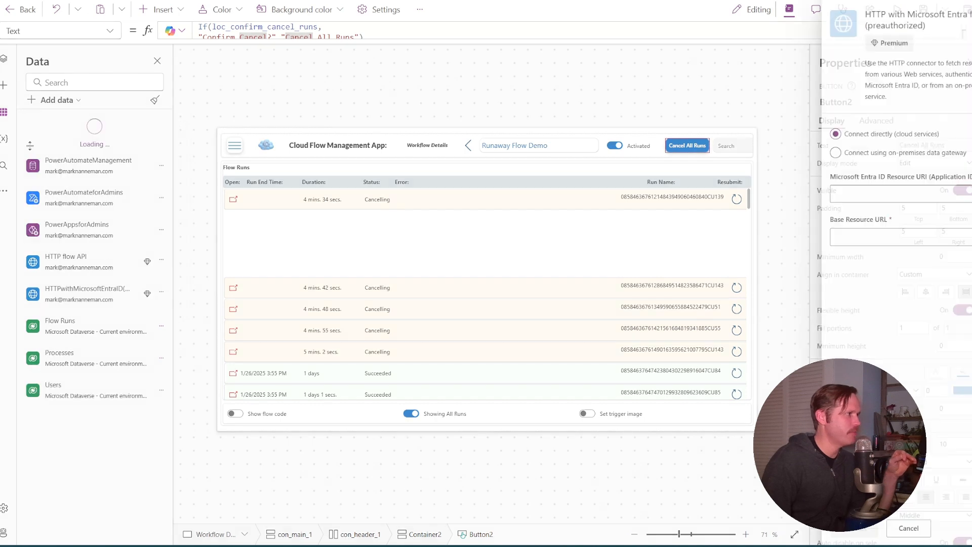
{"action": "left_click", "coordinate": [897, 192]}
{"action": "left_click", "coordinate": [890, 232]}
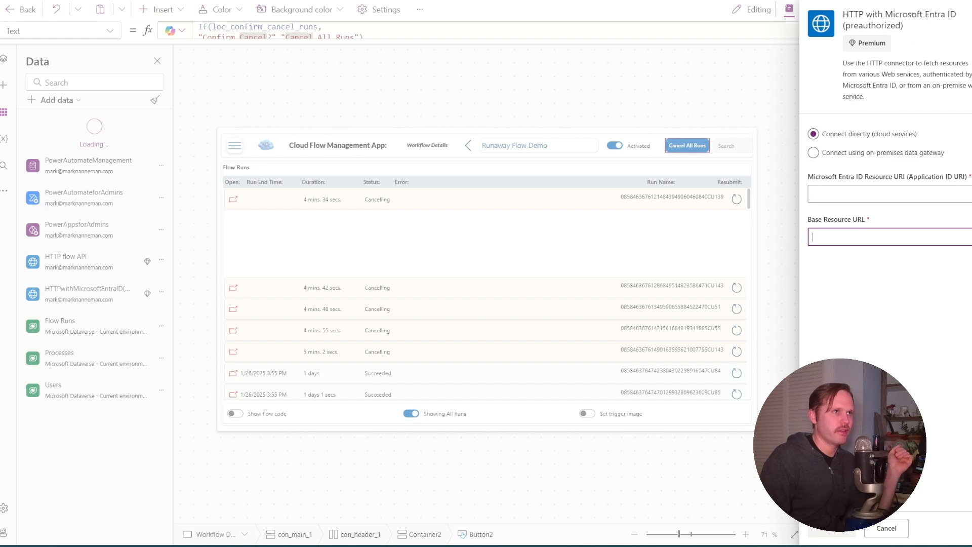
Open the environment's developer resources and select the Web API endpoint's base URL, leaving out /api/data/v9.2
{"action": "left_click", "coordinate": [918, 1]}
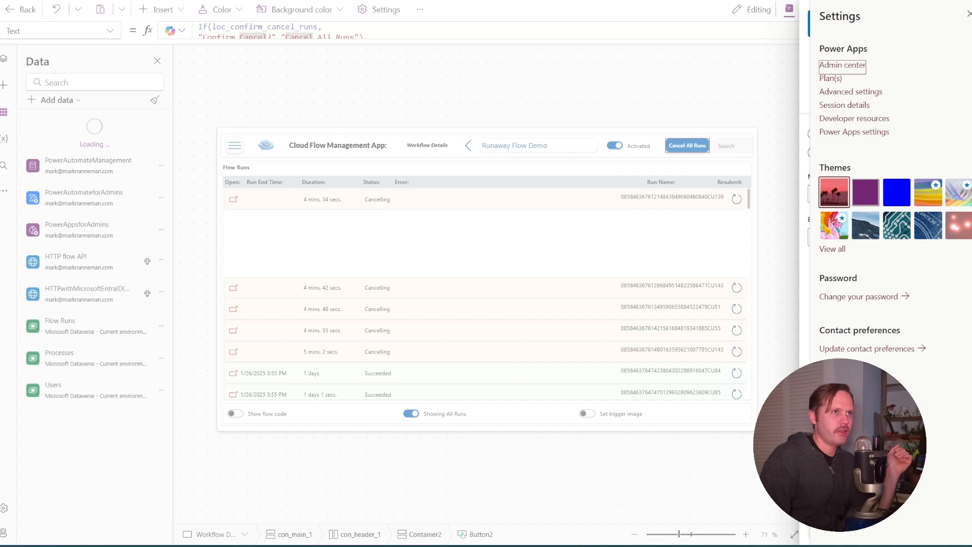
{"action": "left_click", "coordinate": [883, 121]}
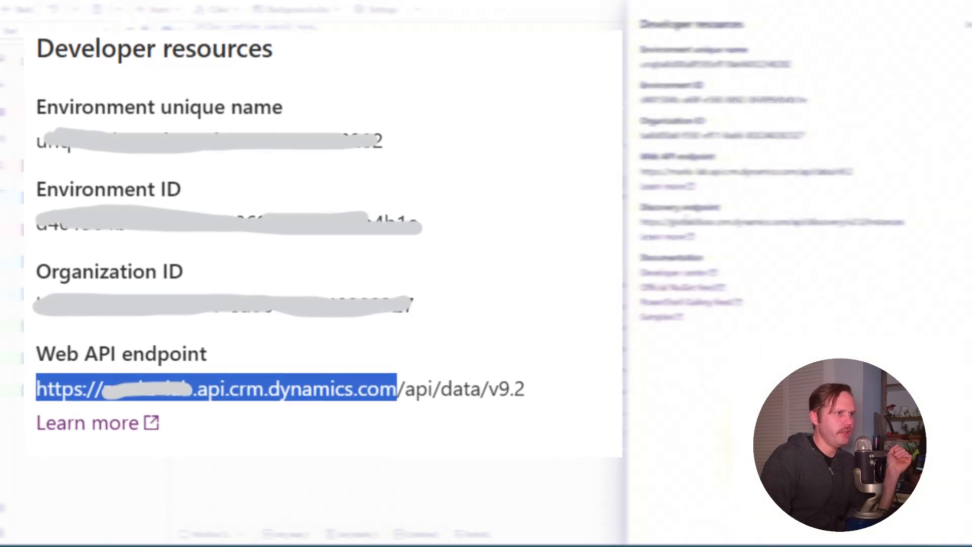
{"action": "left_click_drag", "start_coordinate": [640, 172], "coordinate": [792, 172]}
{"action": "left_click", "coordinate": [646, 172]}
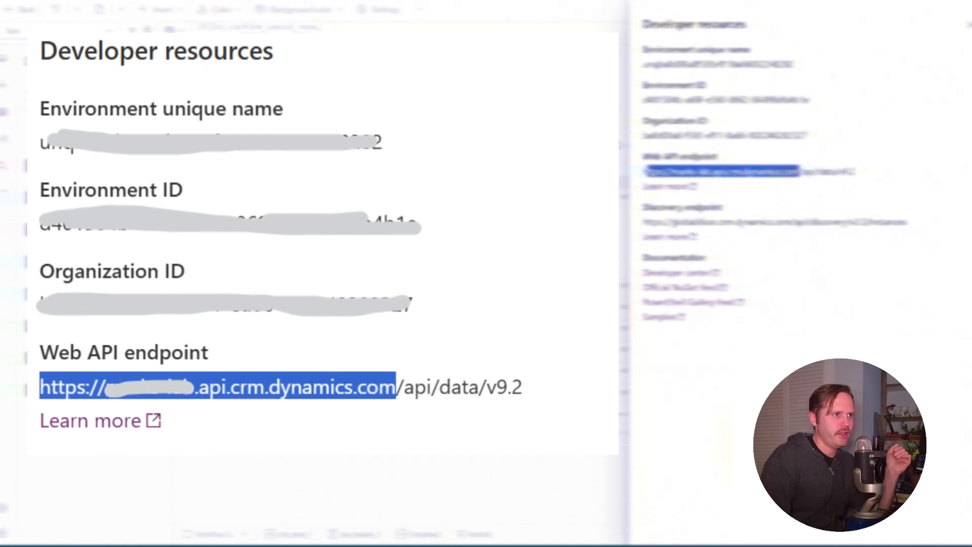
{"action": "right_click", "coordinate": [794, 172]}
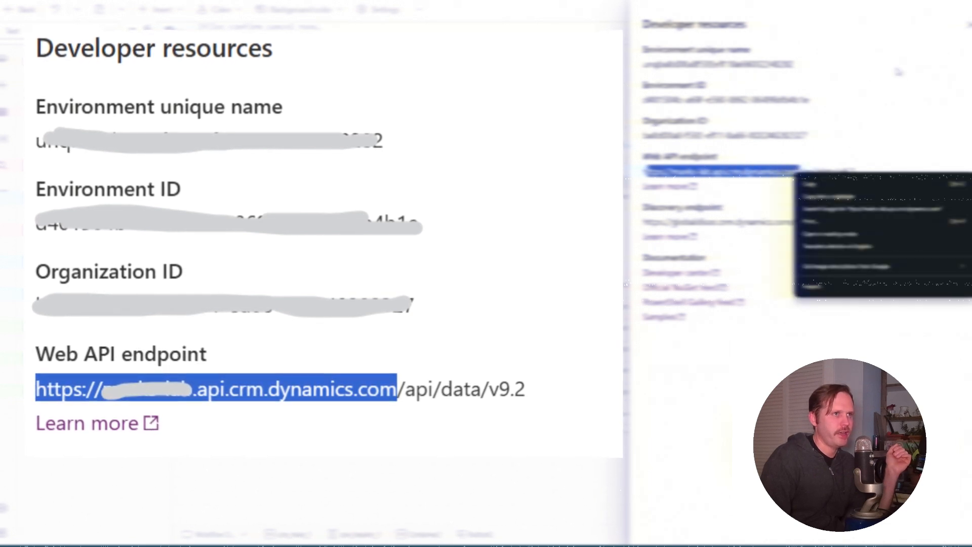
Return to the connection form, revisit the Resource URI and Base Resource URL fields, and cancel the new connection
{"action": "left_click", "coordinate": [969, 25]}
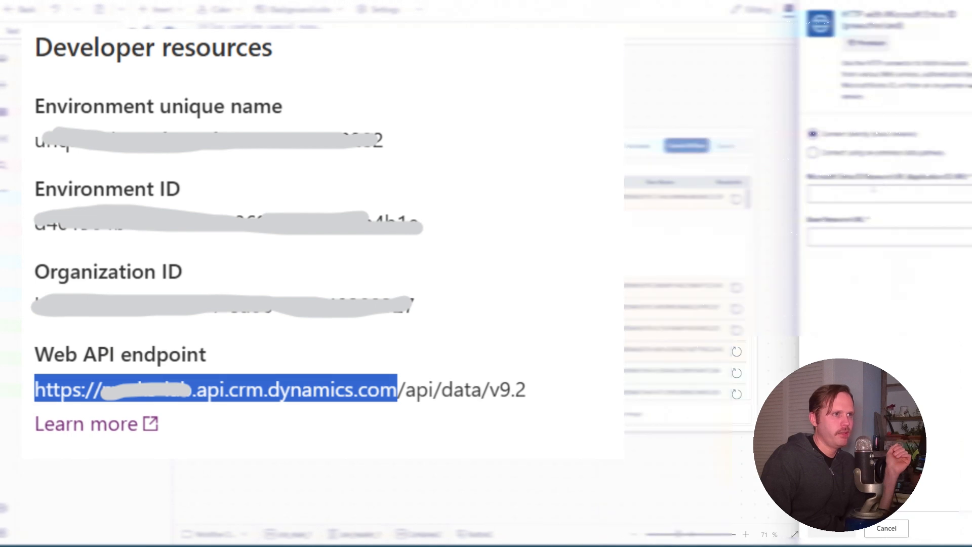
{"action": "left_click", "coordinate": [874, 193]}
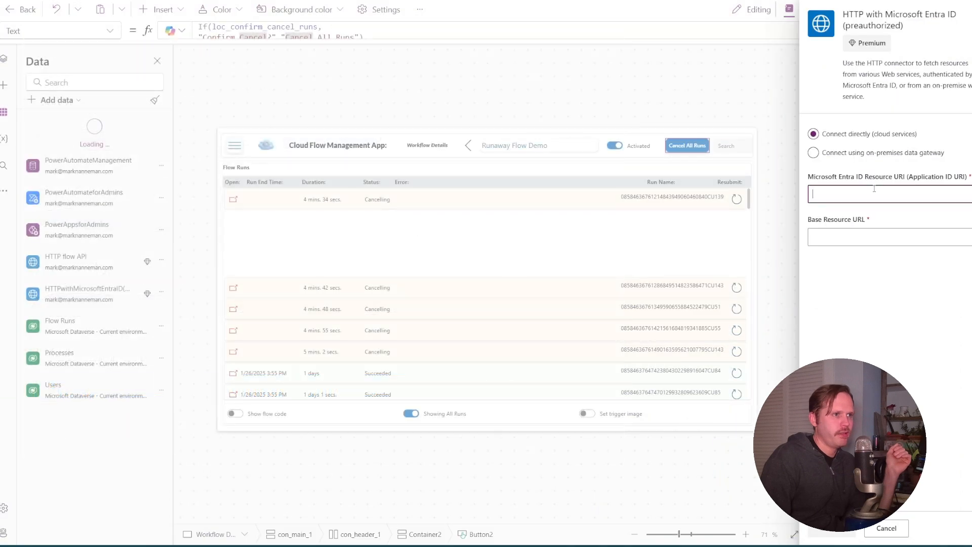
{"action": "left_click", "coordinate": [876, 231]}
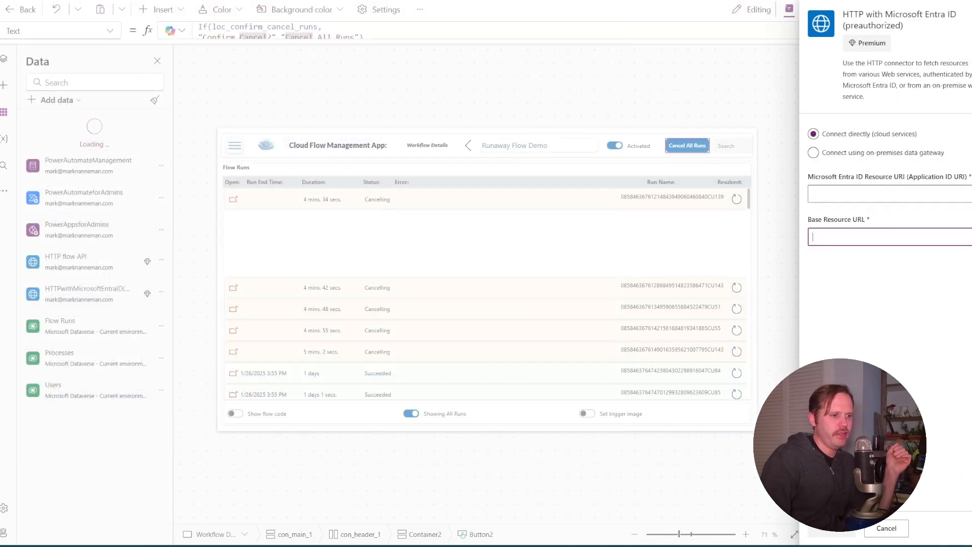
{"action": "left_click", "coordinate": [900, 526]}
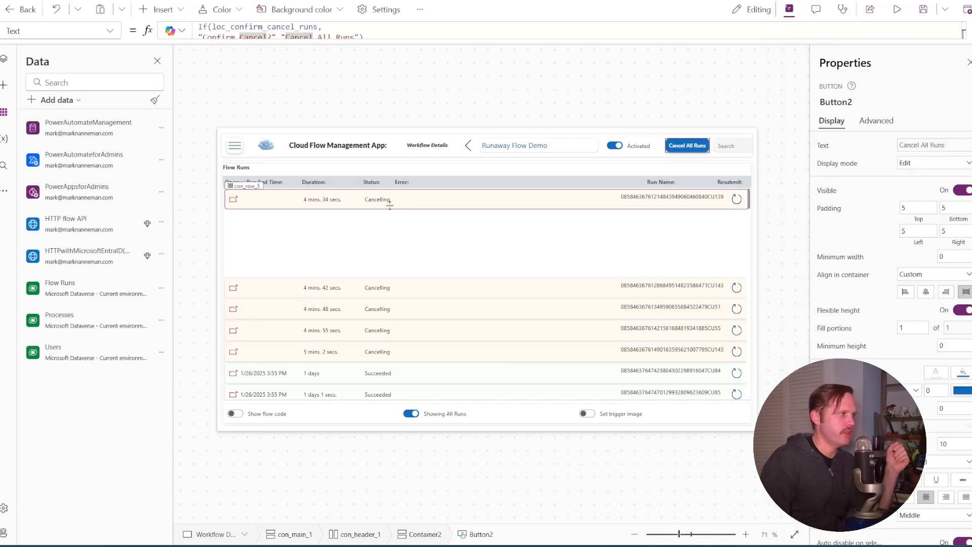
Rename the HTTPwithMicrosoftEntraID(preauthorized) data source to "HTTP Dynamics CRM"
{"action": "left_click", "coordinate": [2, 195]}
{"action": "left_click", "coordinate": [130, 204]}
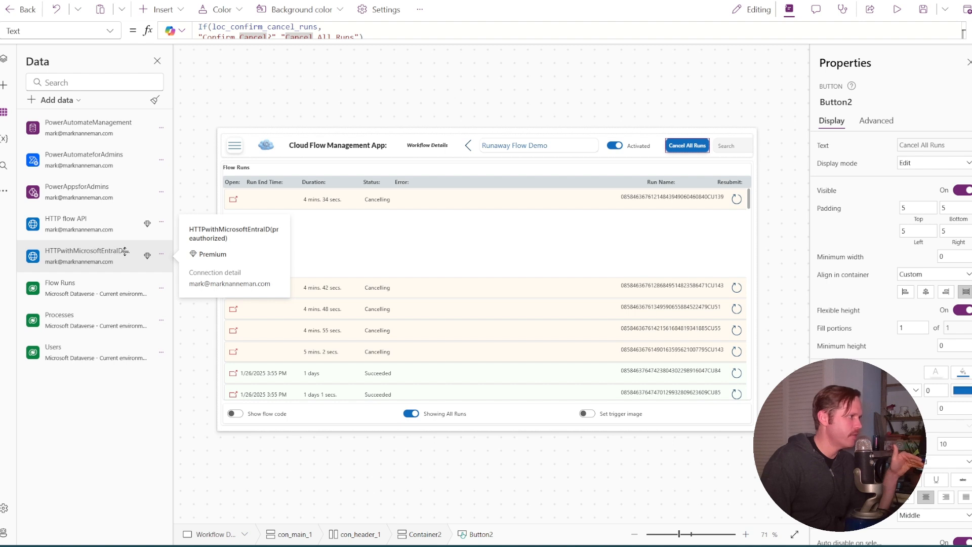
{"action": "left_click", "coordinate": [161, 254]}
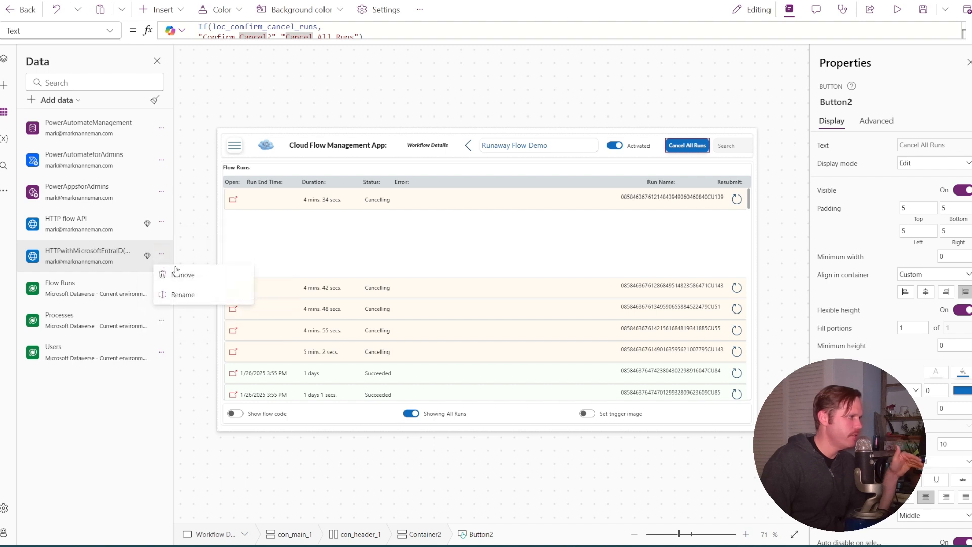
{"action": "left_click", "coordinate": [183, 294]}
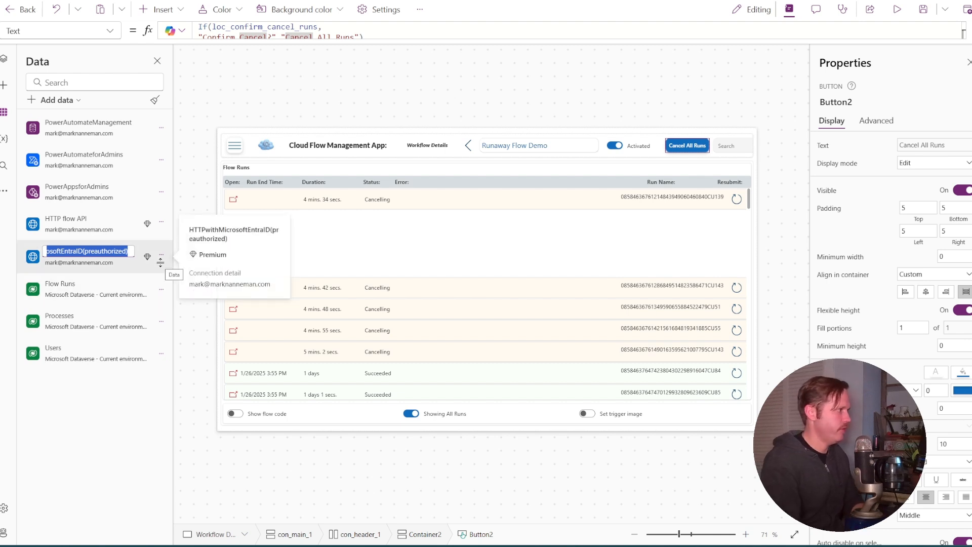
{"action": "type", "text": "HTTP"}
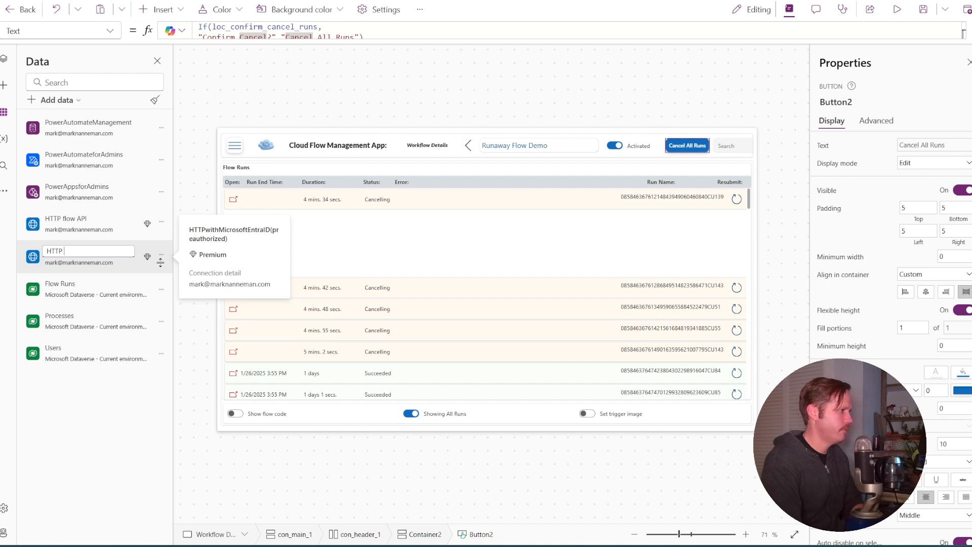
{"action": "type", "text": "n"}
{"action": "type", "text": "mics CRM"}
{"action": "key", "text": "BackSpace"}
{"action": "key", "text": "BackSpace"}
{"action": "type", "text": "CRM"}
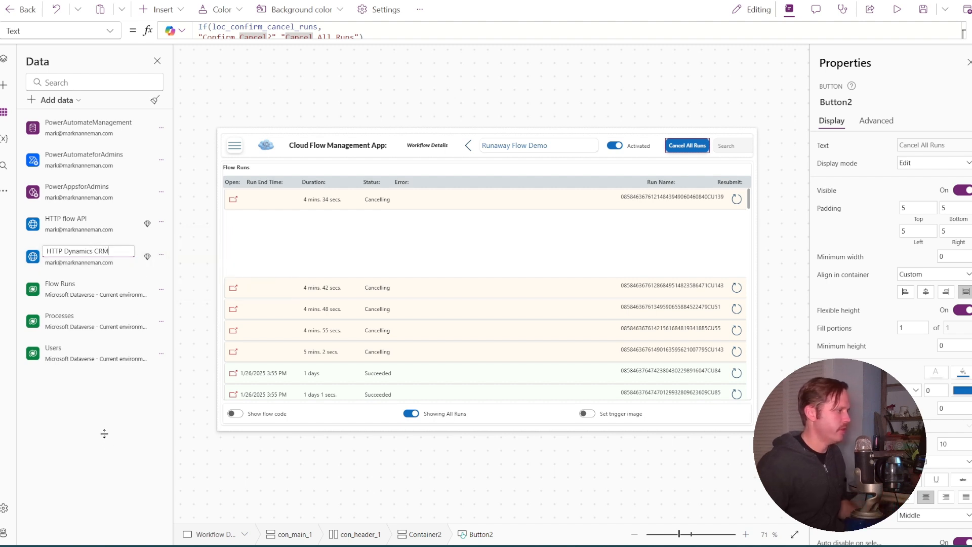
{"action": "key", "text": "Return"}
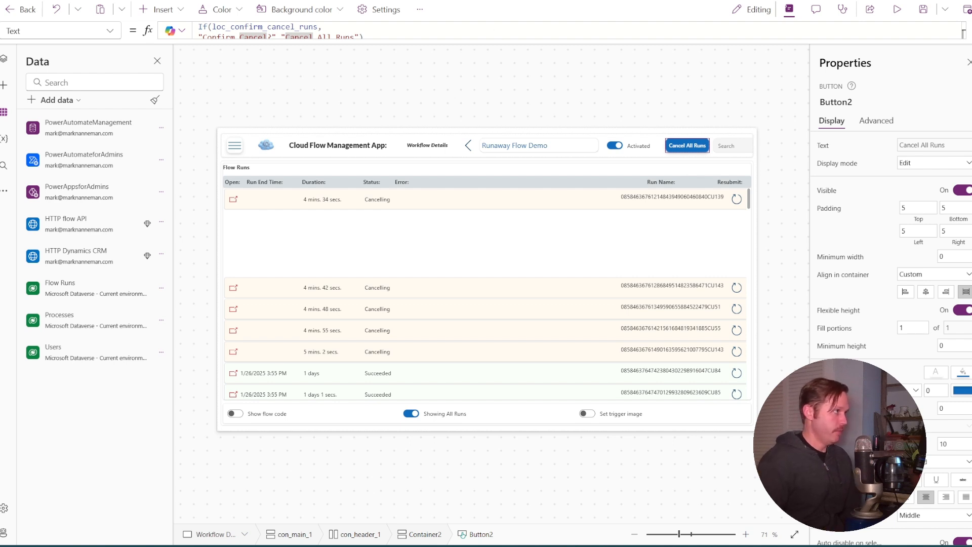
Switch to the Runaway Flow Demo page in Power Automate and open the list of all its runs
{"action": "key", "text": "ctrl+Tab"}
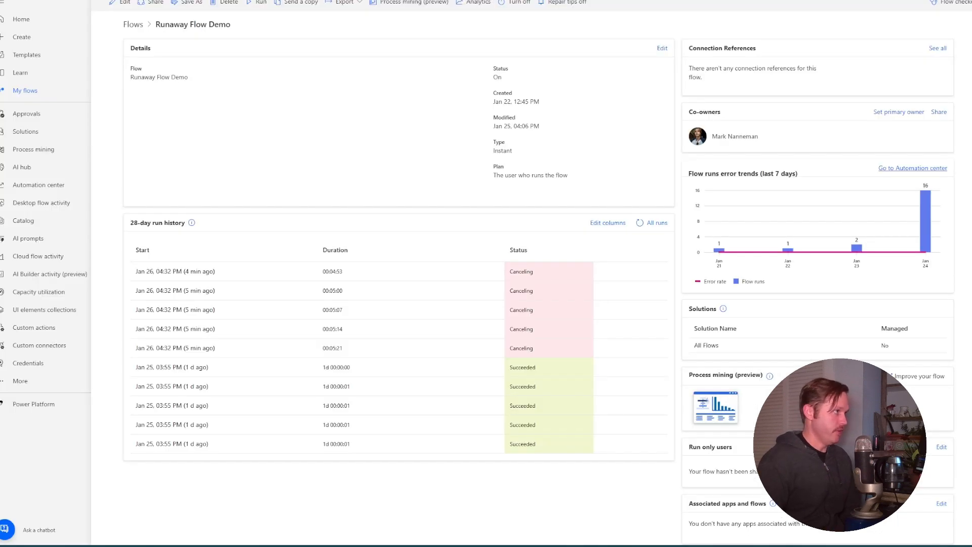
{"action": "left_click", "coordinate": [651, 226]}
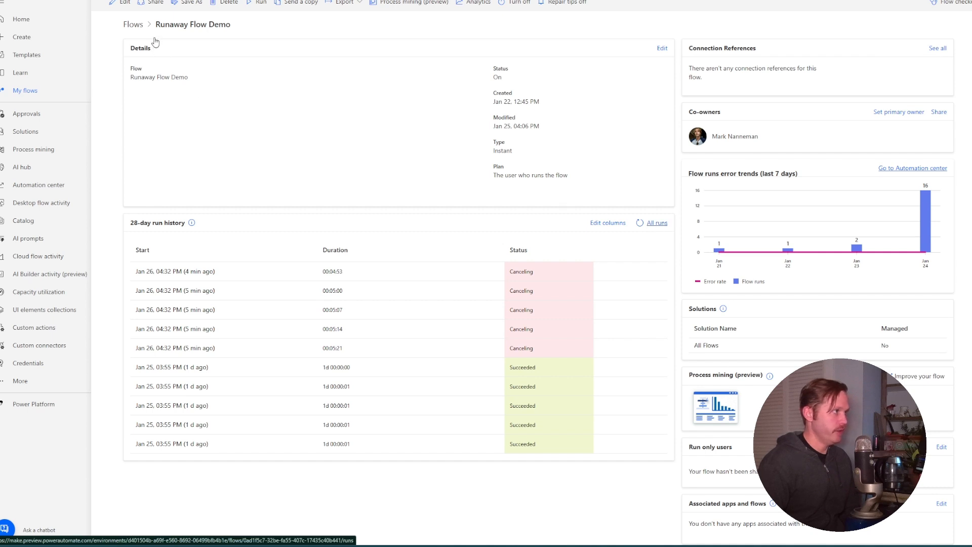